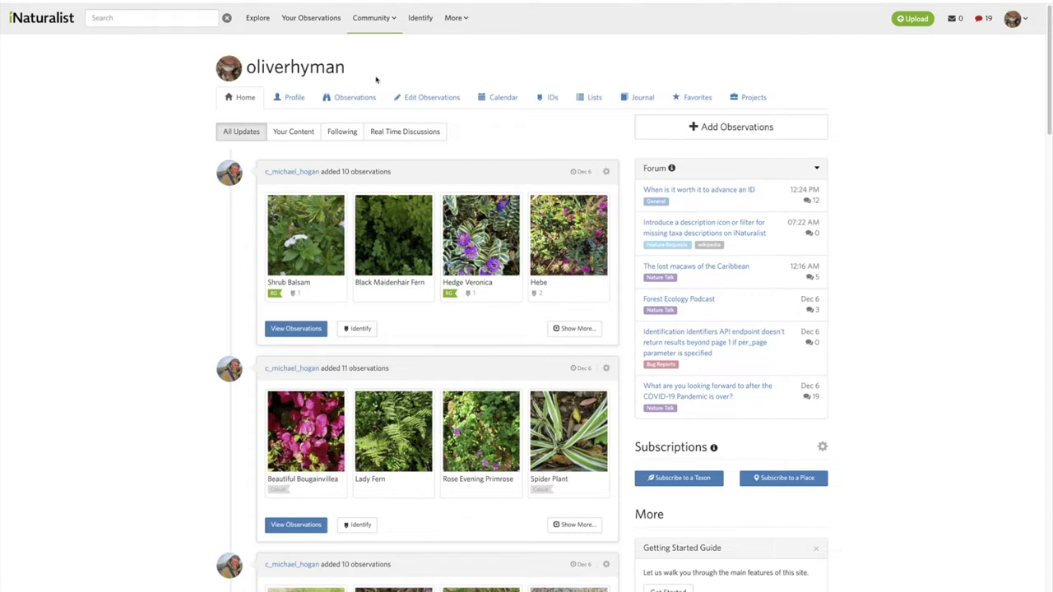
# Open the Community dropdown in iNaturalist's top navigation bar
pyautogui.click(394, 22)
# Search the Community > Projects page for 'jmu'
pyautogui.click(390, 25)
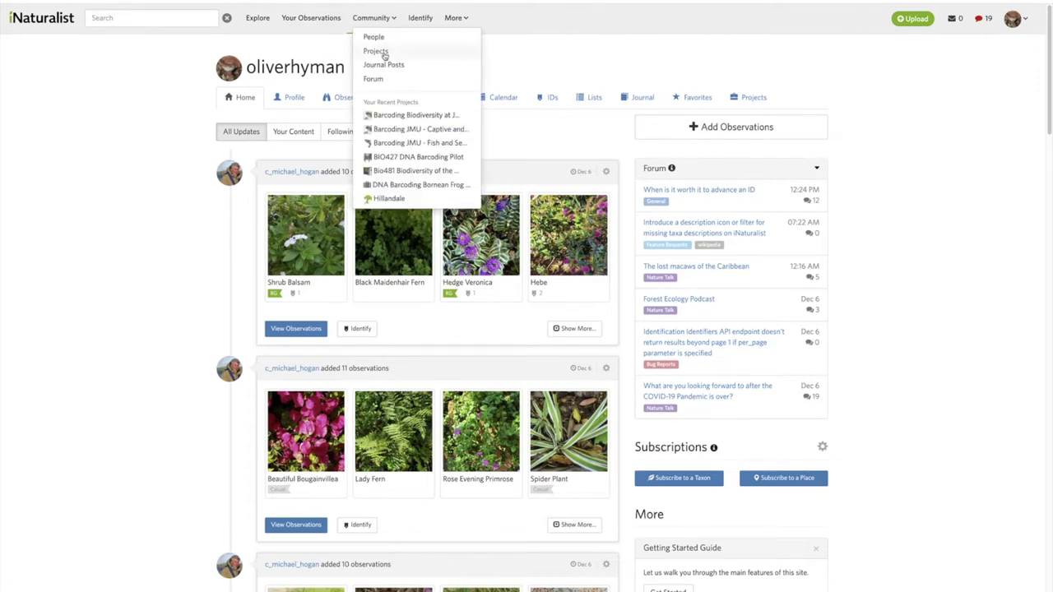
pyautogui.click(383, 54)
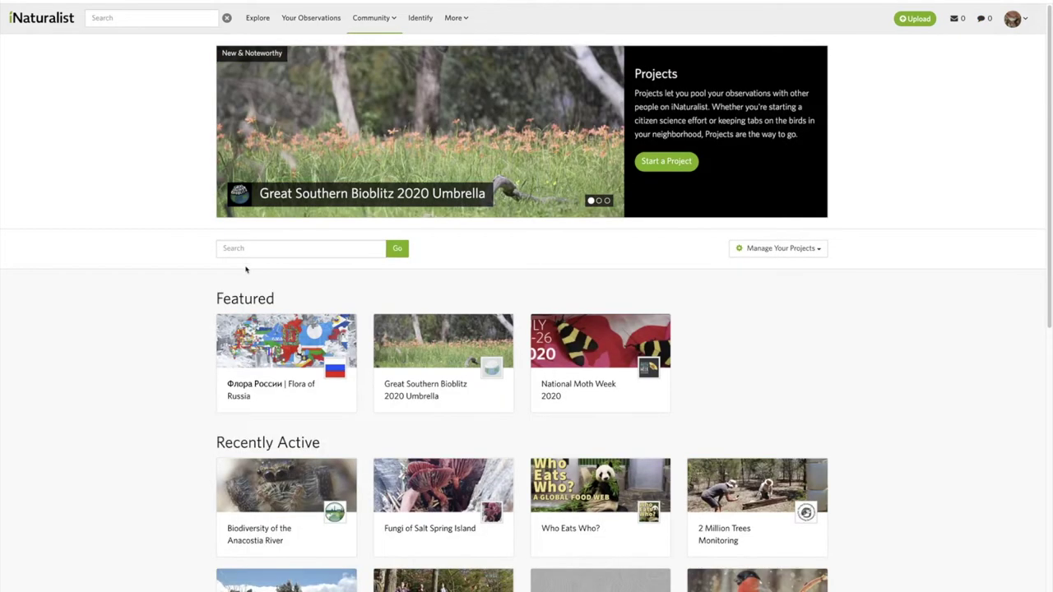
pyautogui.click(247, 247)
pyautogui.write('jm')
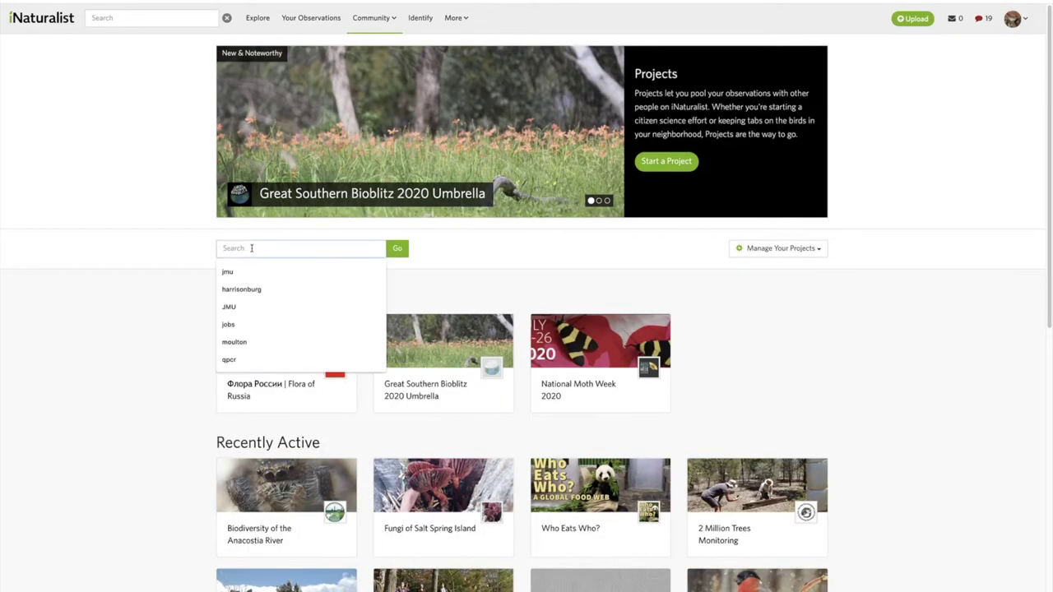
pyautogui.write('u')
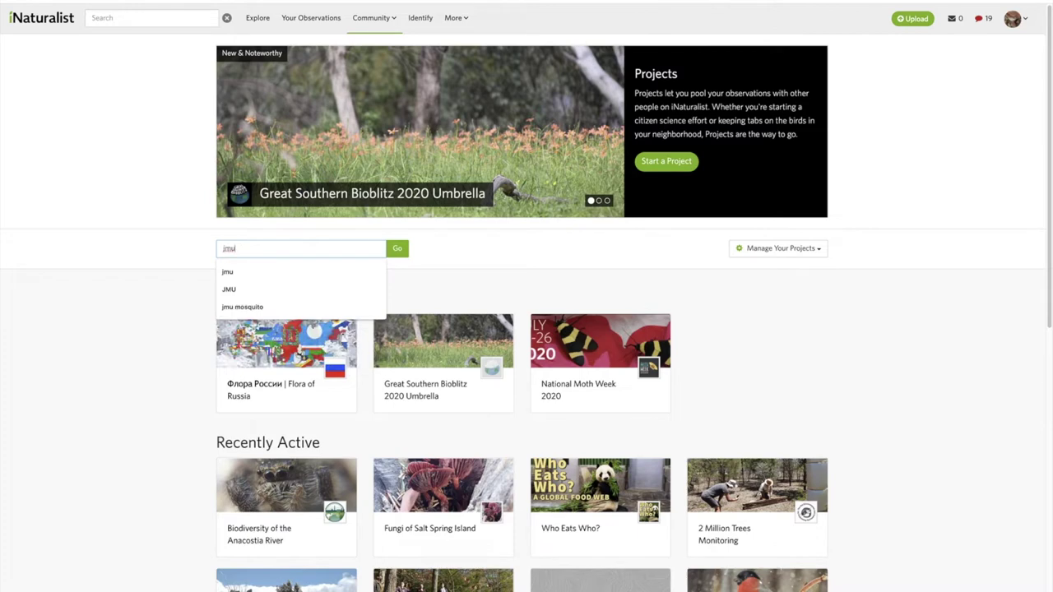
pyautogui.press('Return')
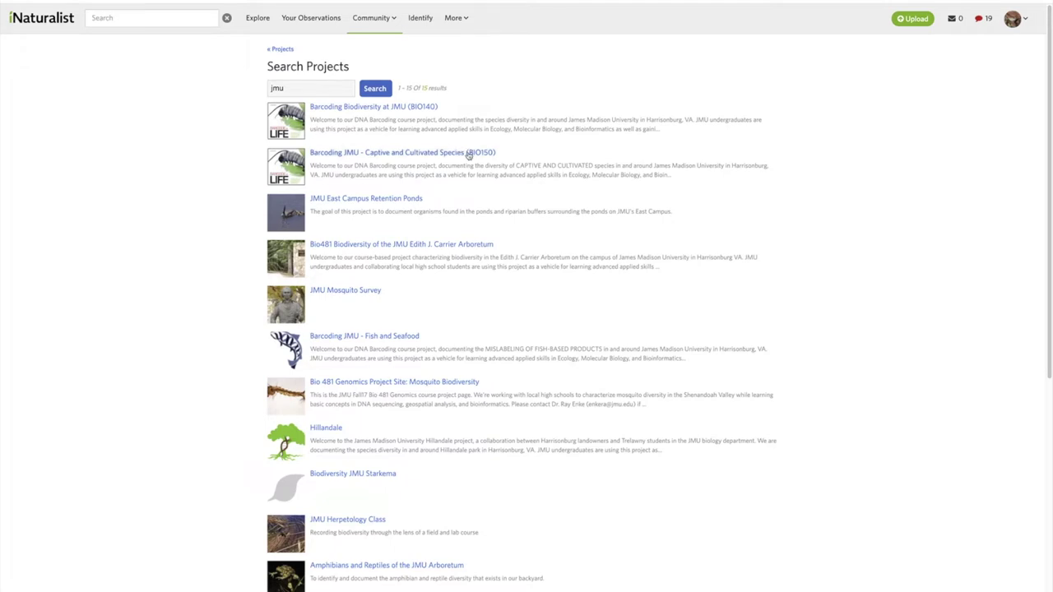
# Open the BIO150 Captive and Cultivated Species project and its recent Red Delicious apple observation
pyautogui.click(469, 156)
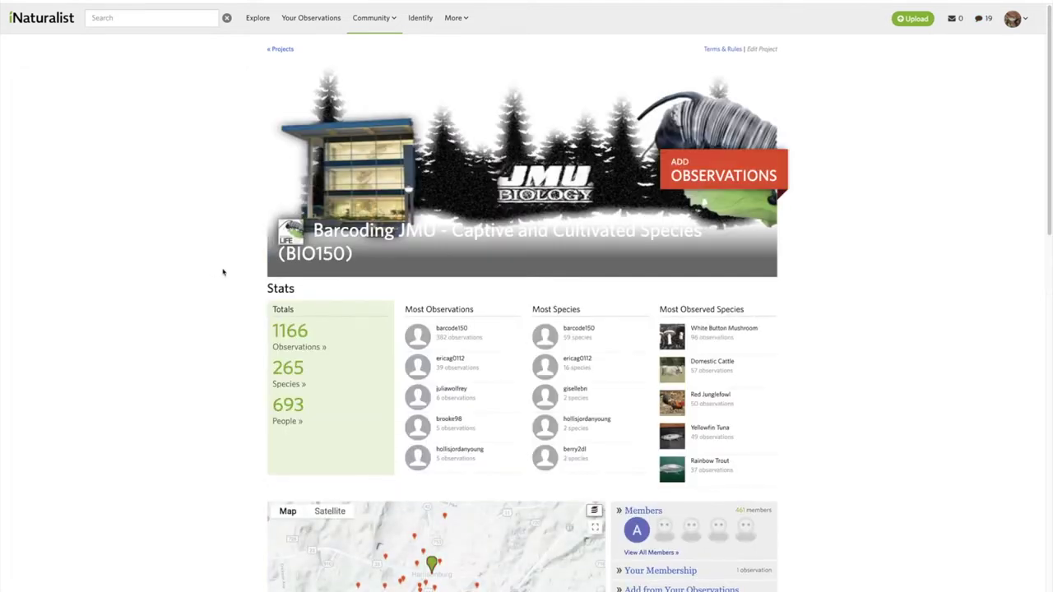
pyautogui.scroll(-5, 214, 277)
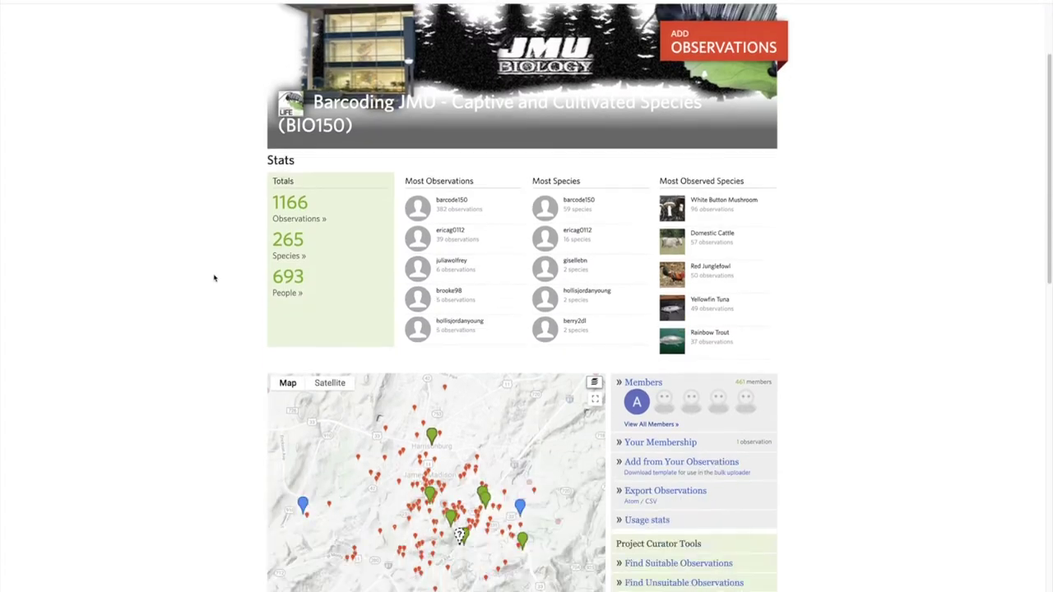
pyautogui.scroll(-3, 214, 277)
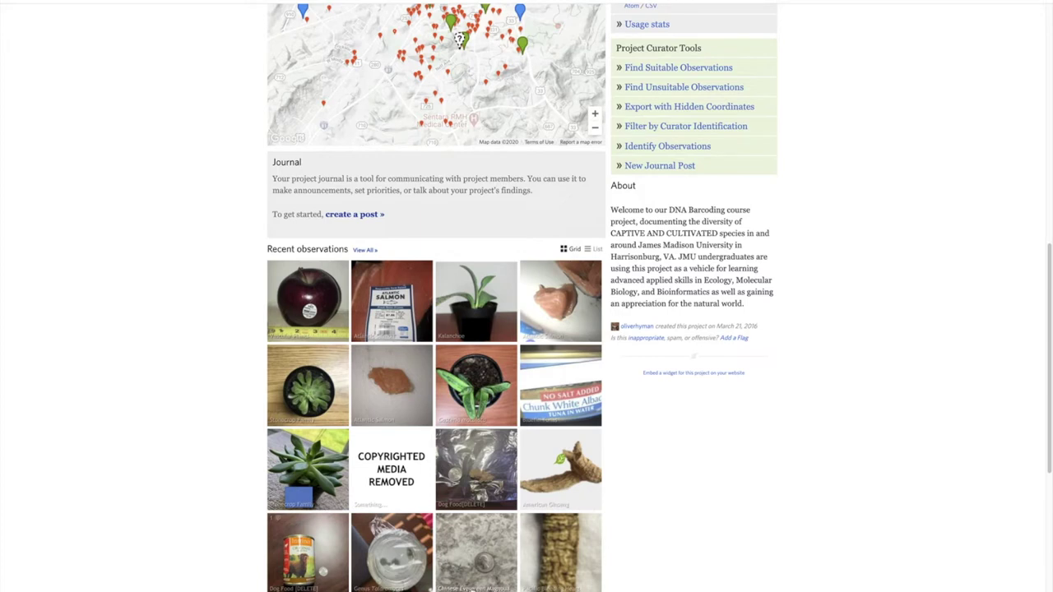
pyautogui.scroll(-2, 227, 430)
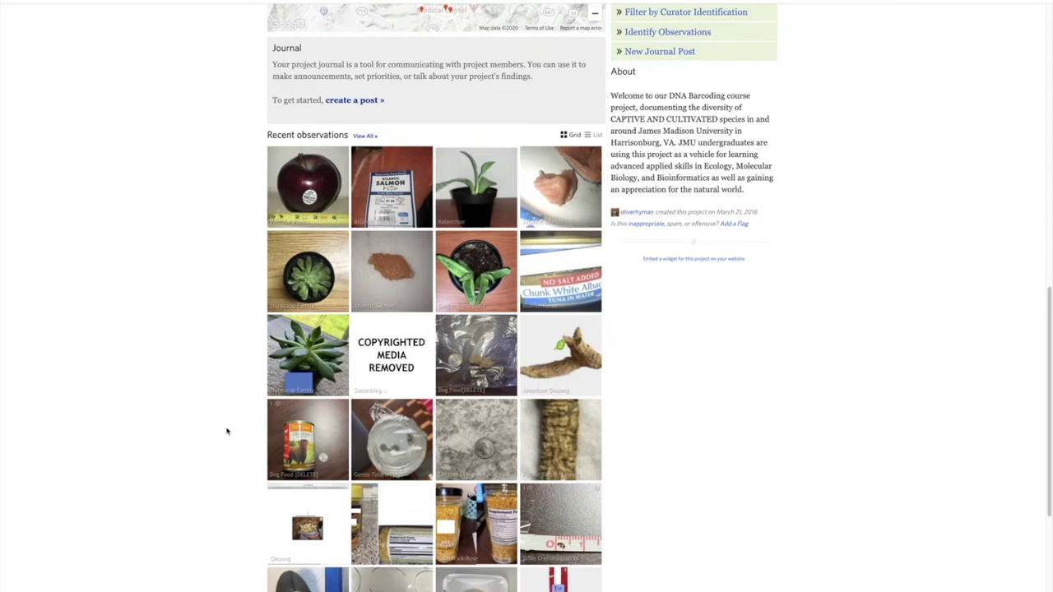
pyautogui.scroll(3, 229, 428)
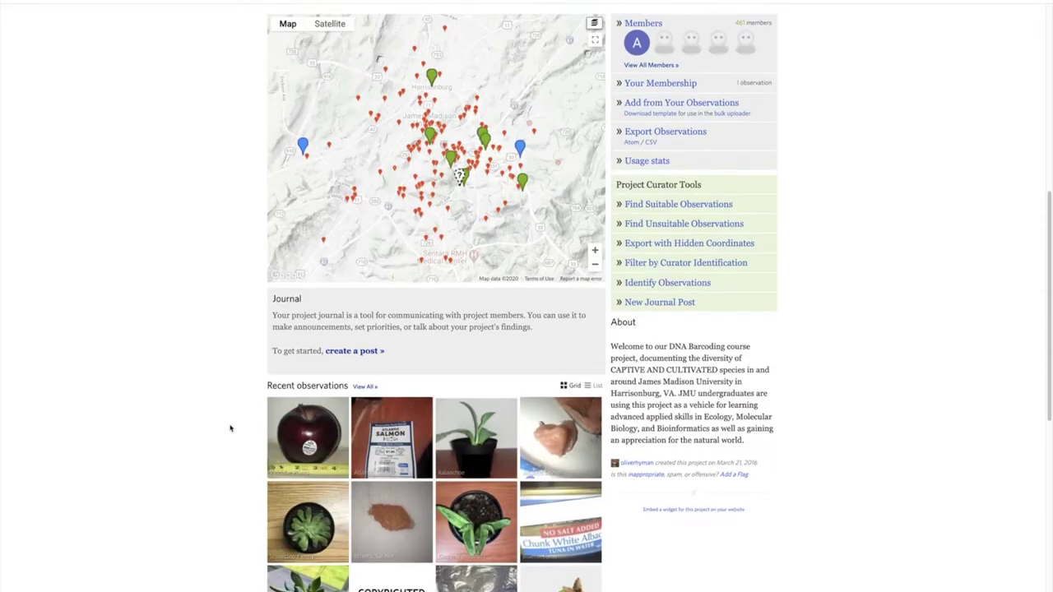
pyautogui.scroll(-5, 230, 427)
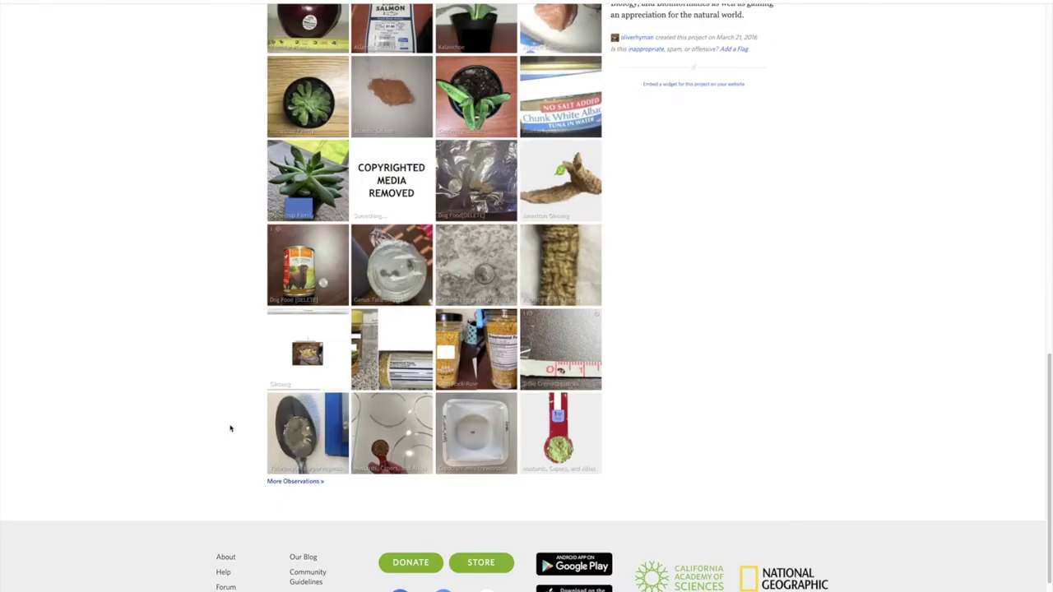
pyautogui.scroll(2, 230, 427)
pyautogui.click(296, 207)
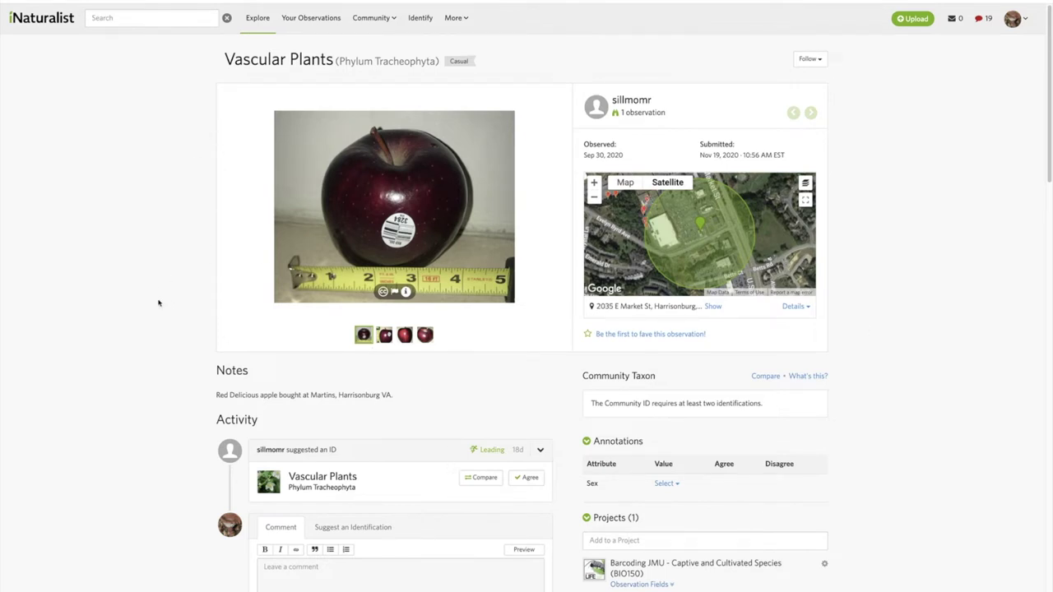
# Copy the full DNA barcode sequence from the apple observation's Observation Fields
pyautogui.click(382, 337)
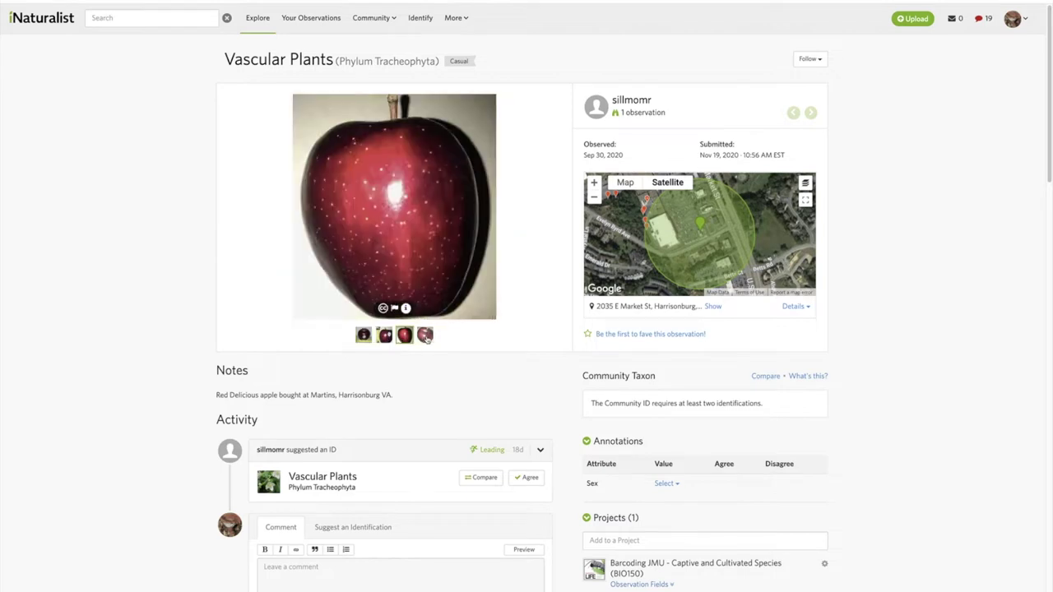
pyautogui.click(363, 335)
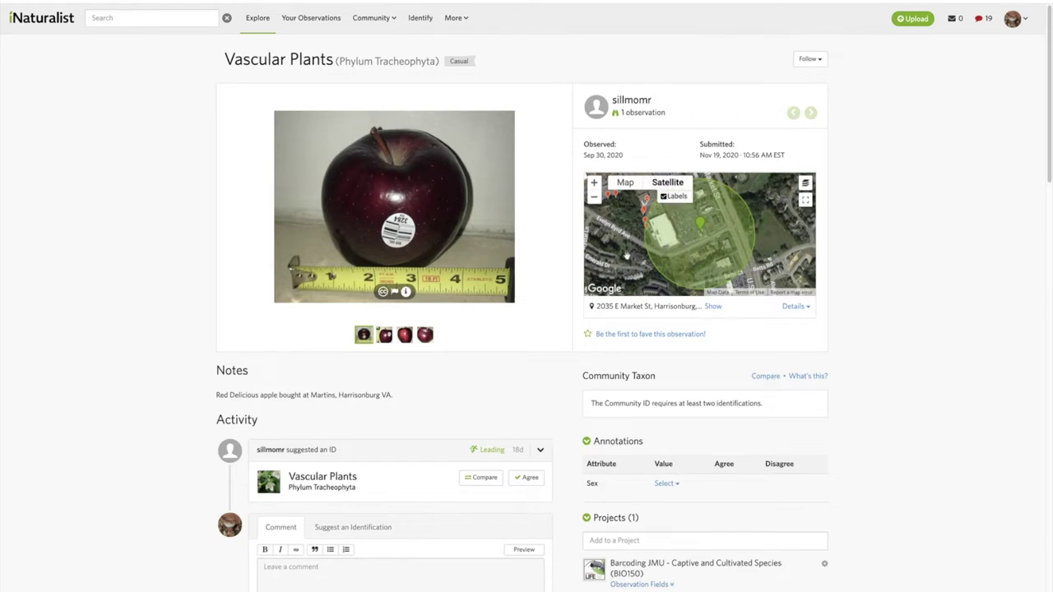
pyautogui.scroll(-3, 122, 334)
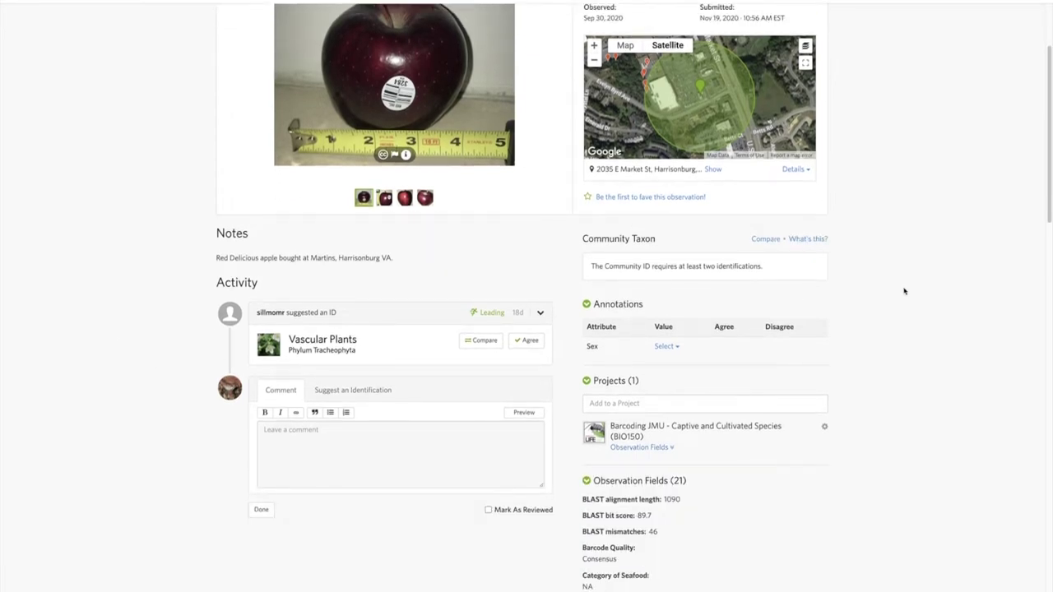
pyautogui.scroll(-6, 903, 291)
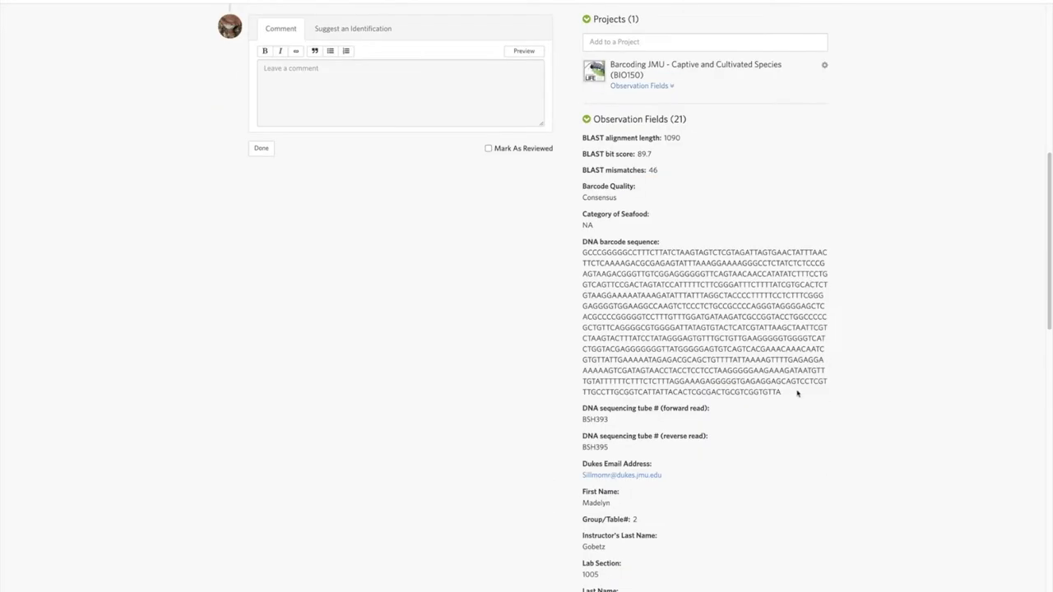
pyautogui.moveTo(779, 387); pyautogui.dragTo(582, 252)
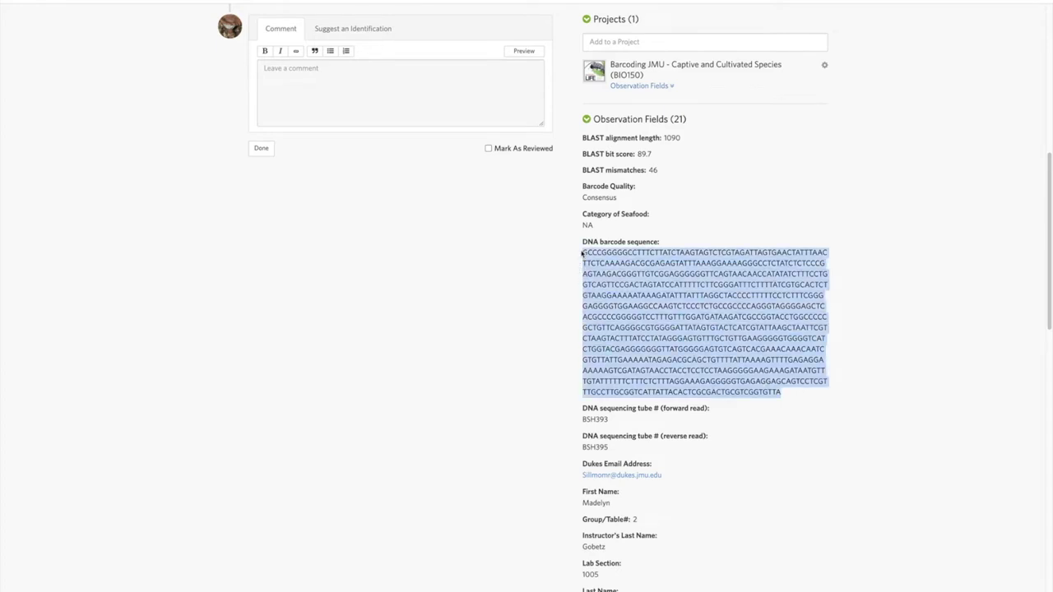
pyautogui.rightClick(627, 283)
pyautogui.click(646, 298)
# In a new tab, search 'ncbi blast' and open the standard nucleotide BLAST page
pyautogui.hotkey('ctrl', 't')
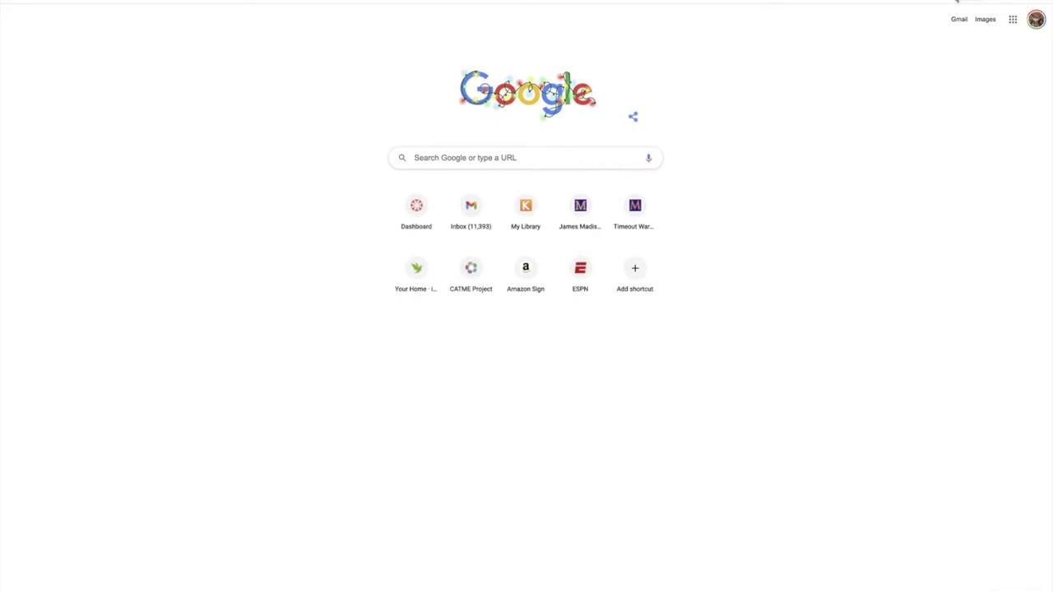
pyautogui.write('ncbi blas')
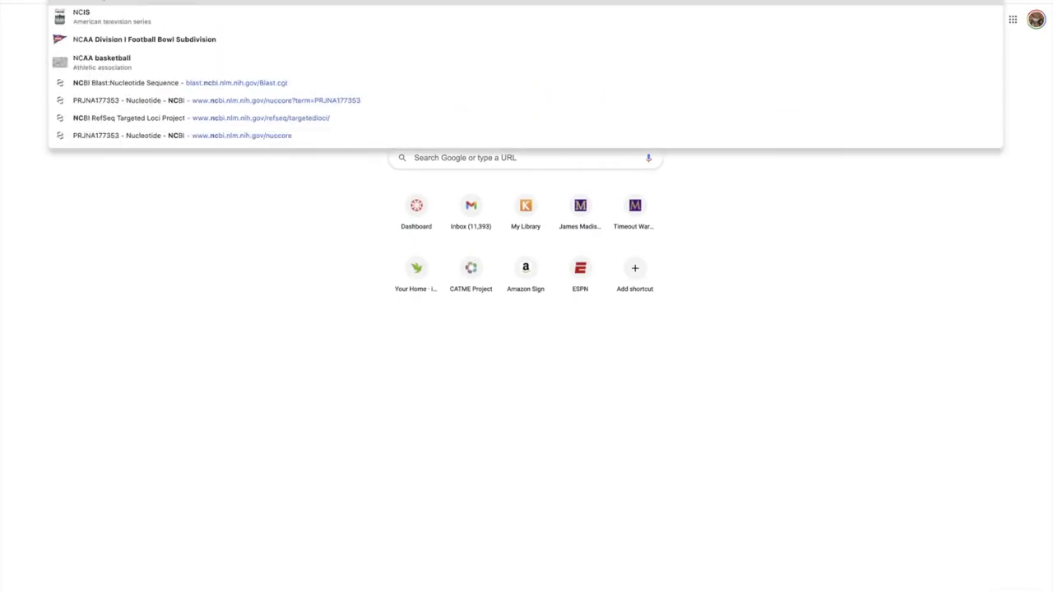
pyautogui.write('t')
pyautogui.press('Return')
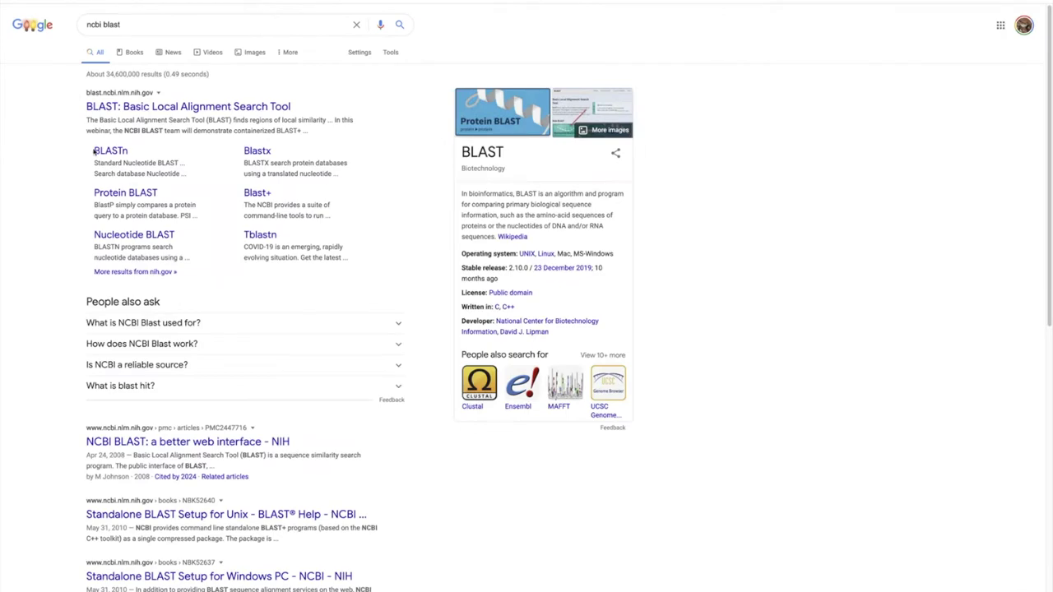
pyautogui.click(99, 153)
# Paste the apple barcode as the query and submit the BLASTN search
pyautogui.click(59, 243)
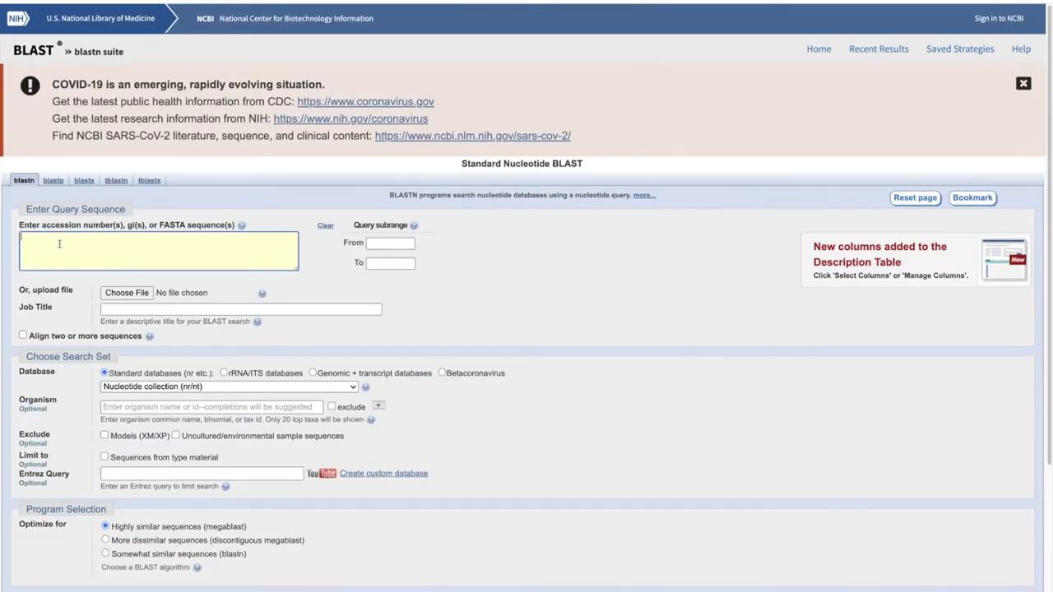
pyautogui.hotkey('ctrl', 'v')
pyautogui.press('Return')
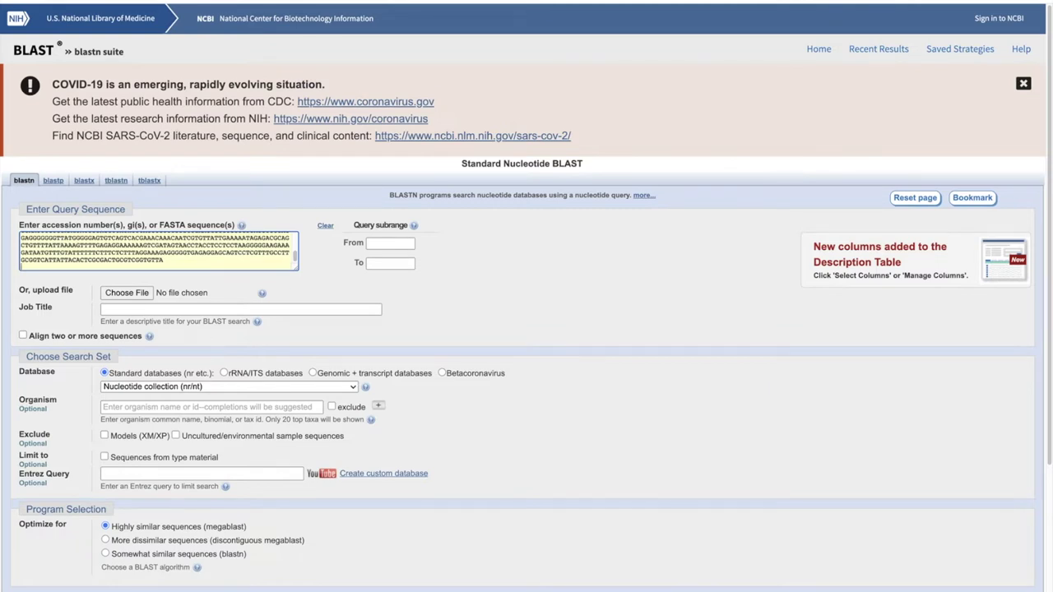
pyautogui.click(200, 376)
pyautogui.scroll(-1, 200, 375)
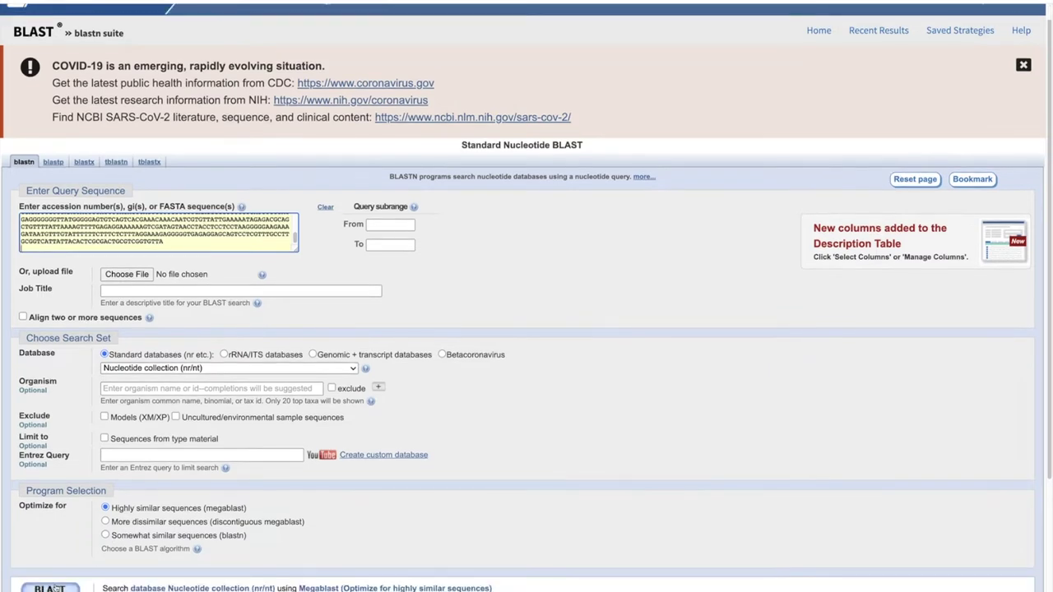
pyautogui.press('Return')
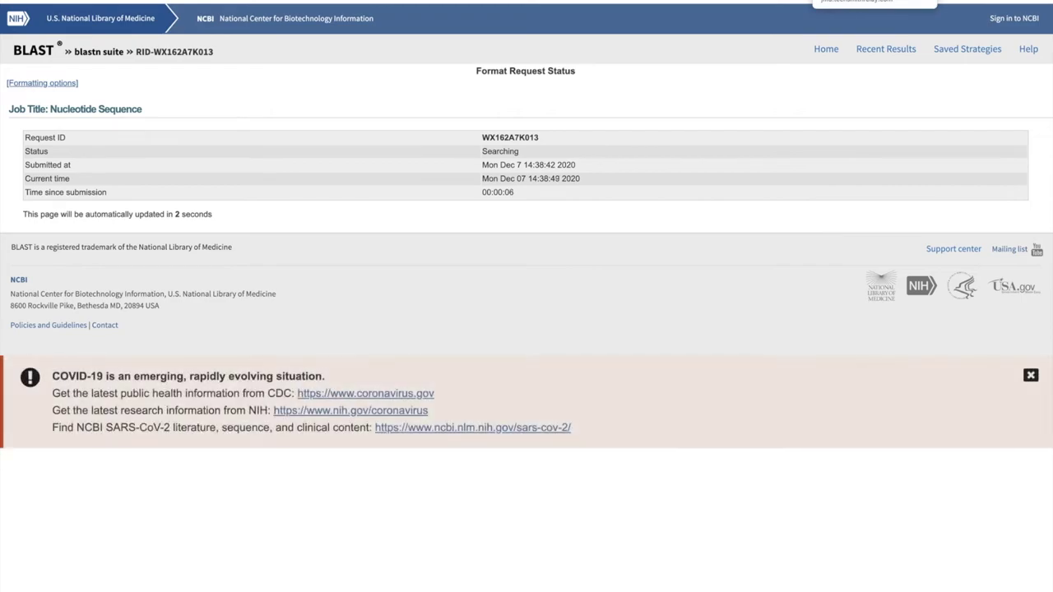
# Compare the stored BLAST fields (alignment 1090, bit score 89.7, 46 mismatches) with the BLAST results
pyautogui.hotkey('ctrl', 'Tab')
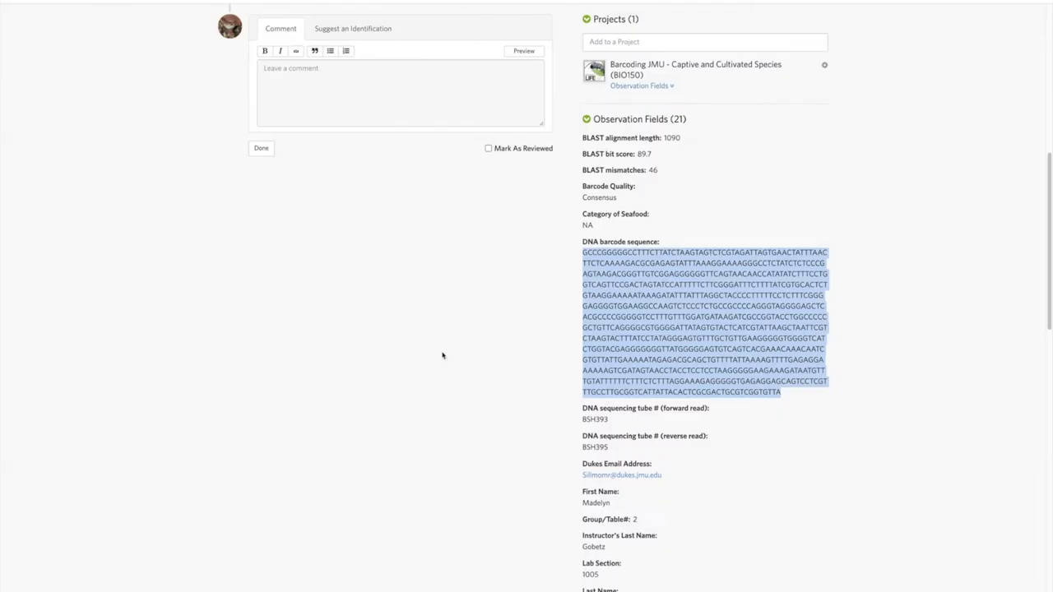
pyautogui.scroll(-3, 829, 357)
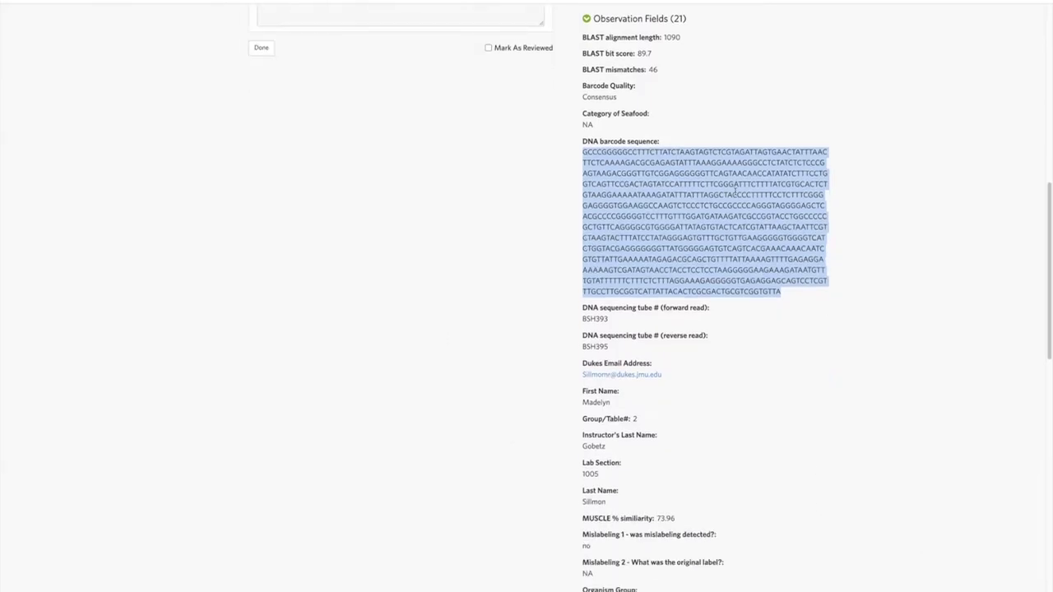
pyautogui.moveTo(662, 37); pyautogui.dragTo(674, 74)
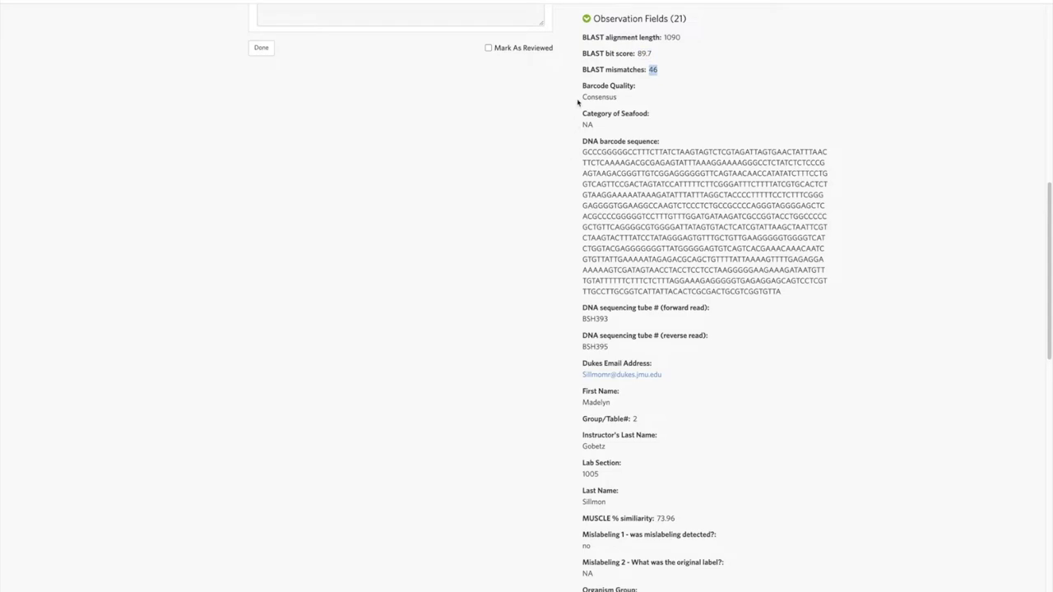
pyautogui.hotkey('ctrl', 'Tab')
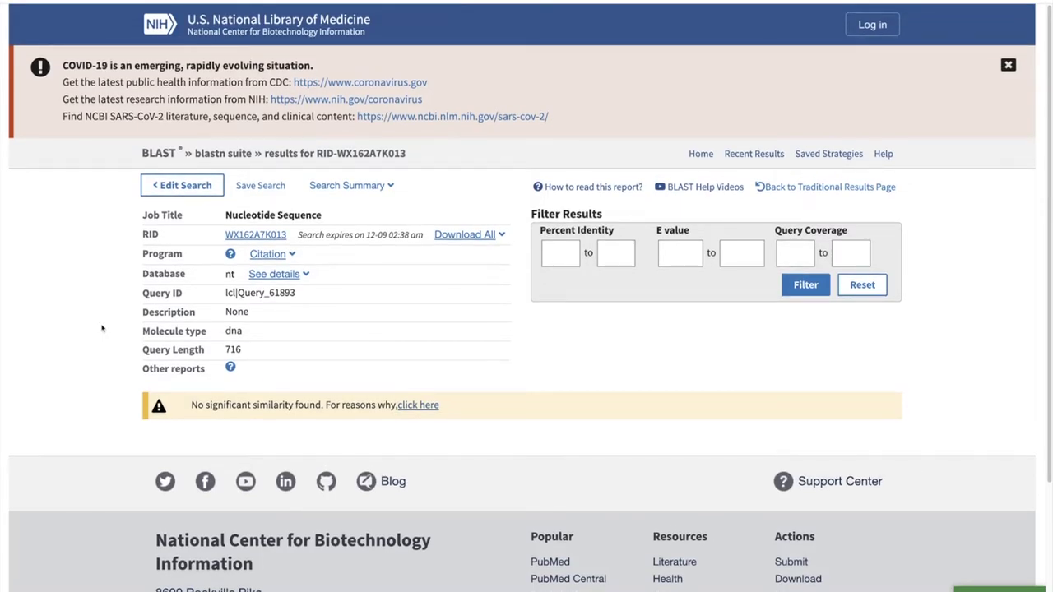
pyautogui.scroll(-1, 102, 328)
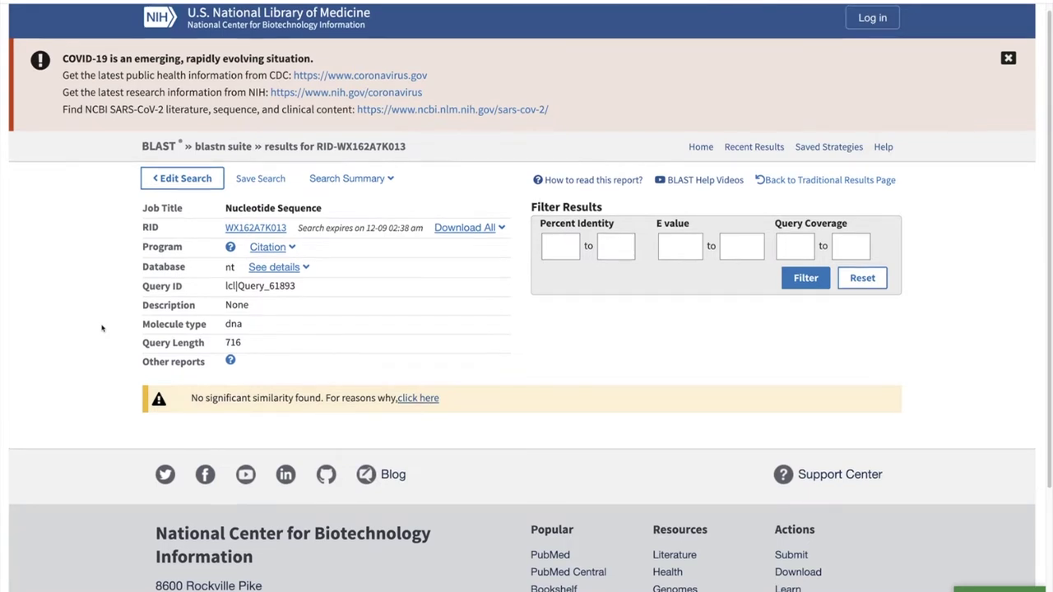
pyautogui.scroll(1, 102, 328)
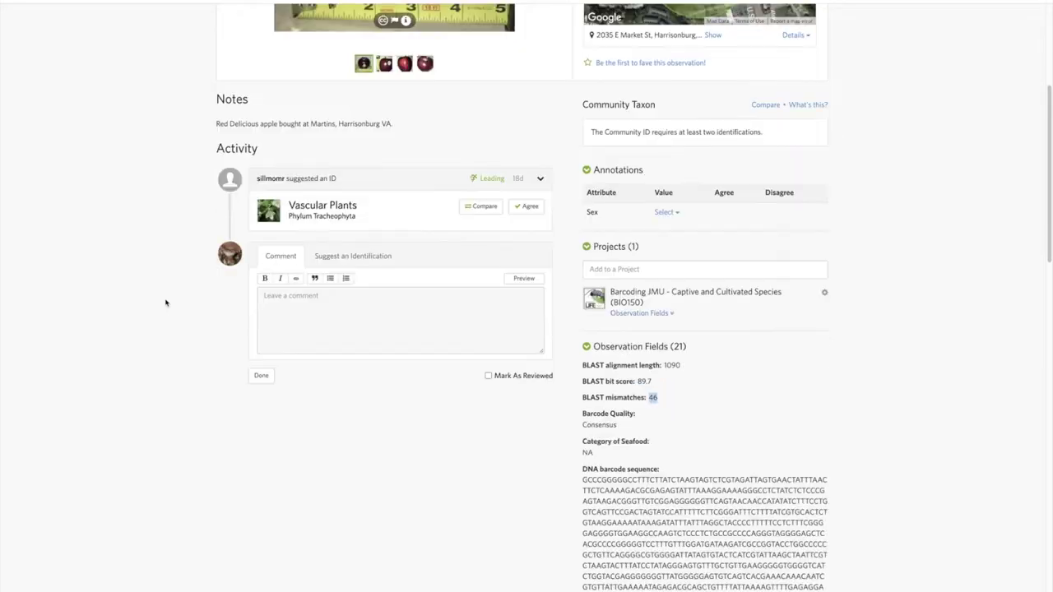
# Remove the apple observation from the BIO150 project, then open Find Suitable Observations
pyautogui.scroll(-3, 165, 302)
pyautogui.scroll(5, 165, 303)
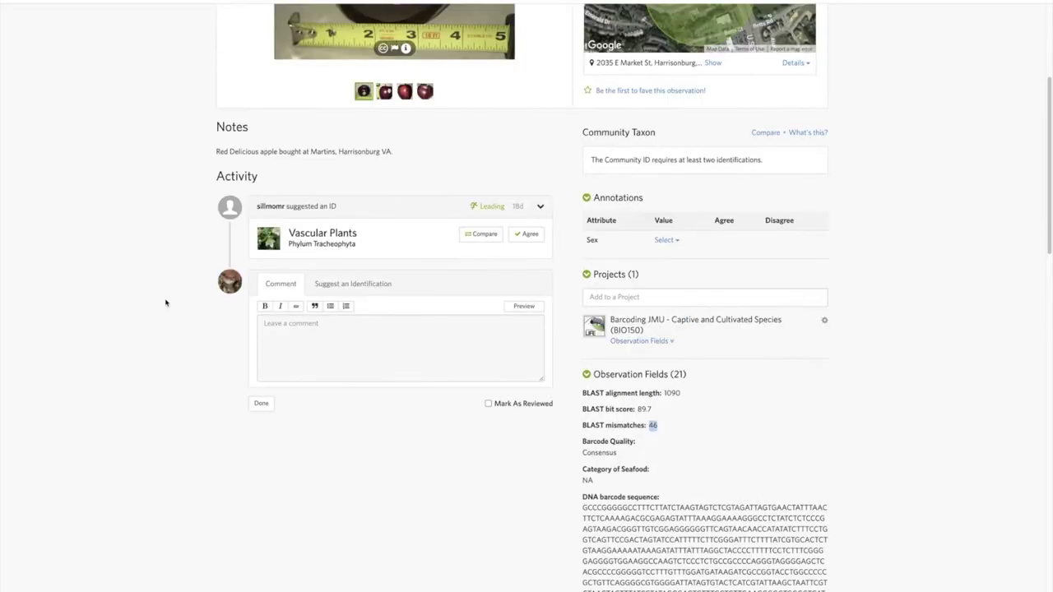
pyautogui.scroll(-3, 166, 303)
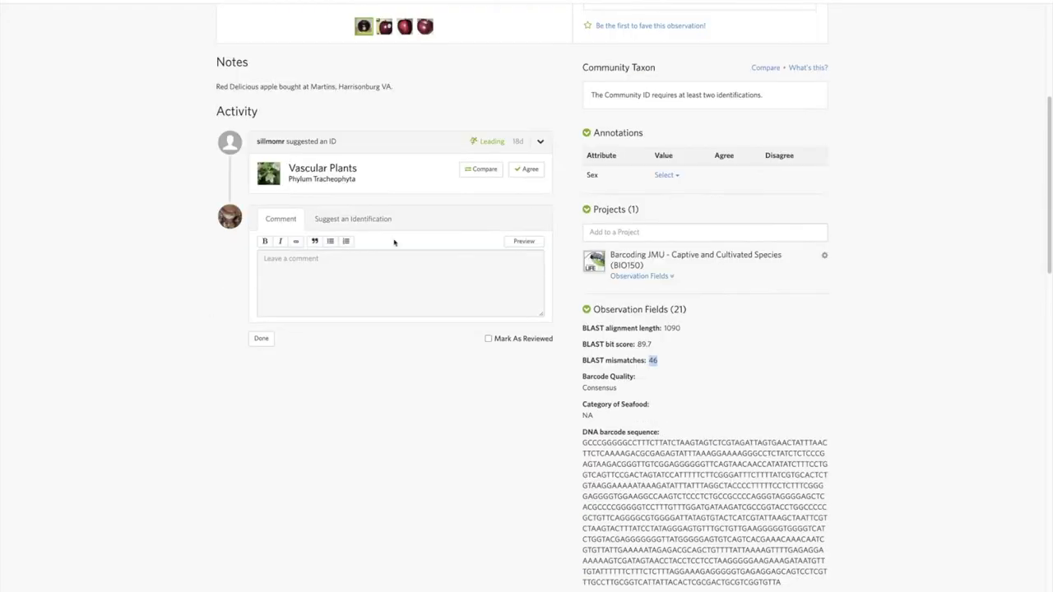
pyautogui.scroll(3, 155, 234)
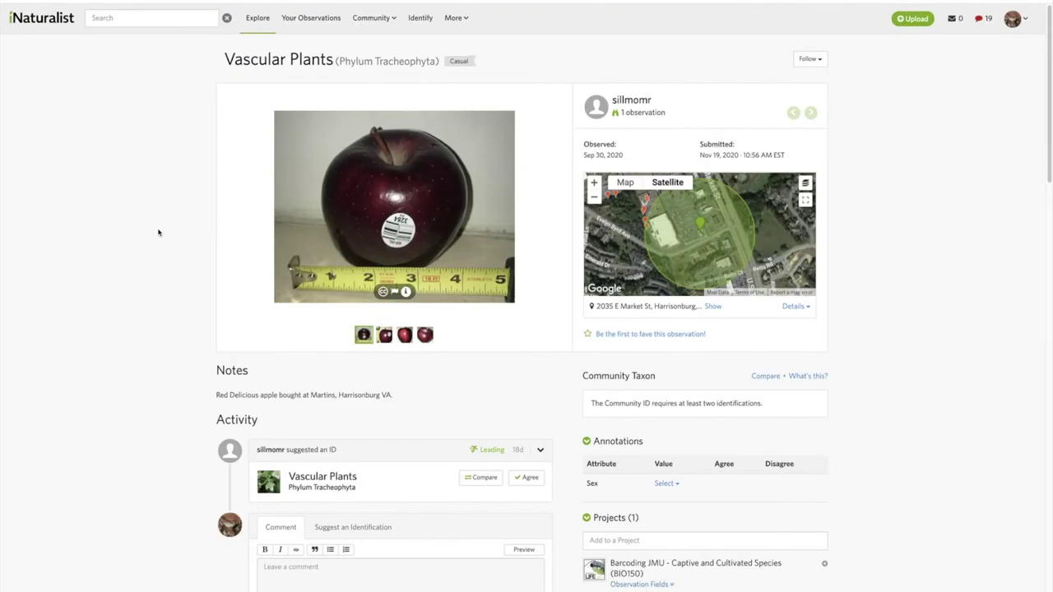
pyautogui.scroll(-6, 160, 234)
pyautogui.scroll(-2, 159, 235)
pyautogui.scroll(8, 159, 234)
pyautogui.scroll(-2, 734, 420)
pyautogui.click(824, 452)
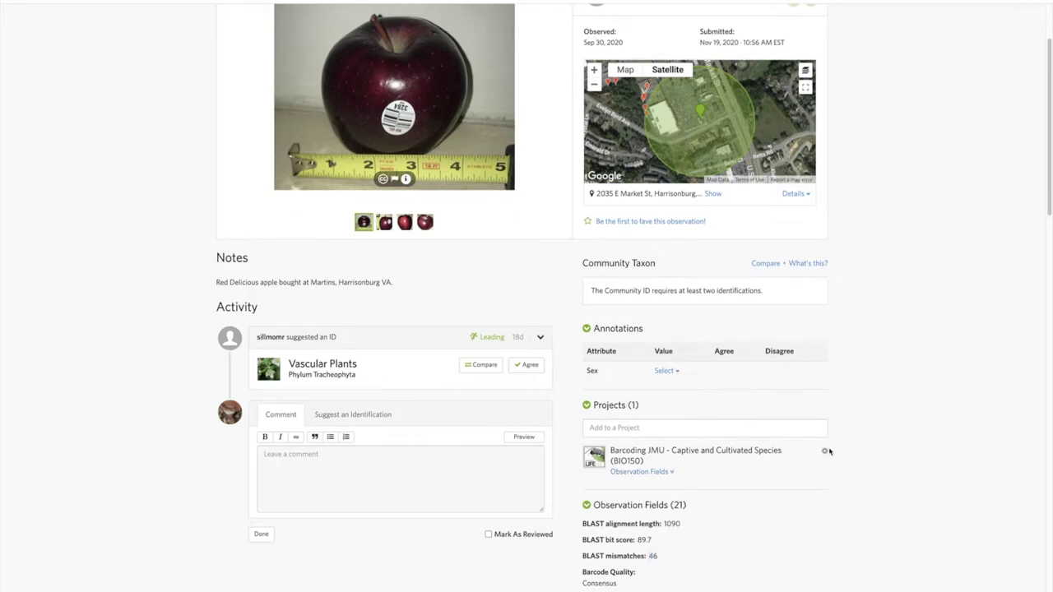
pyautogui.click(744, 466)
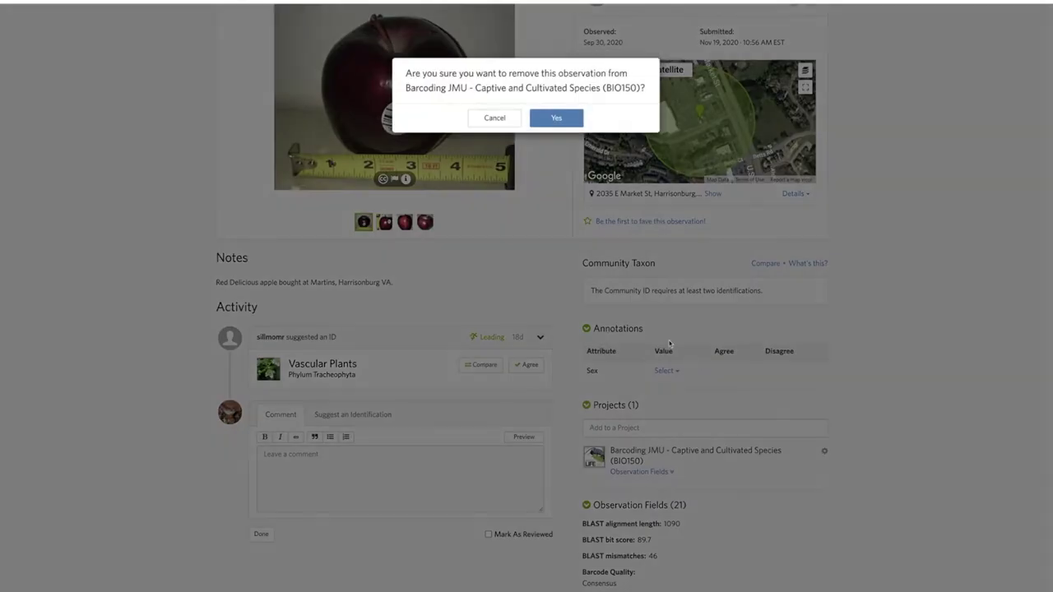
pyautogui.click(556, 118)
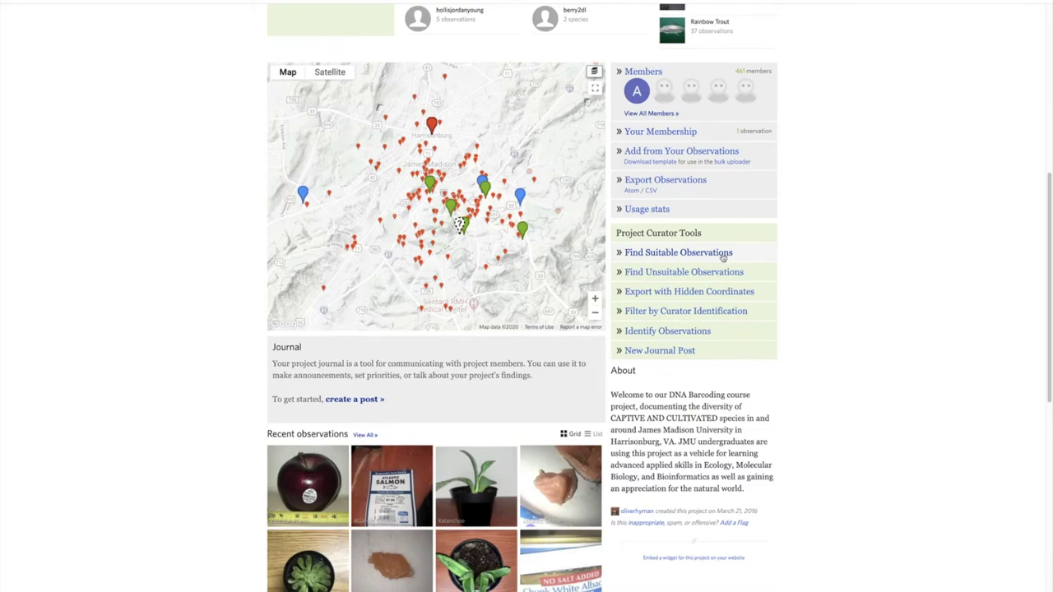
pyautogui.click(696, 277)
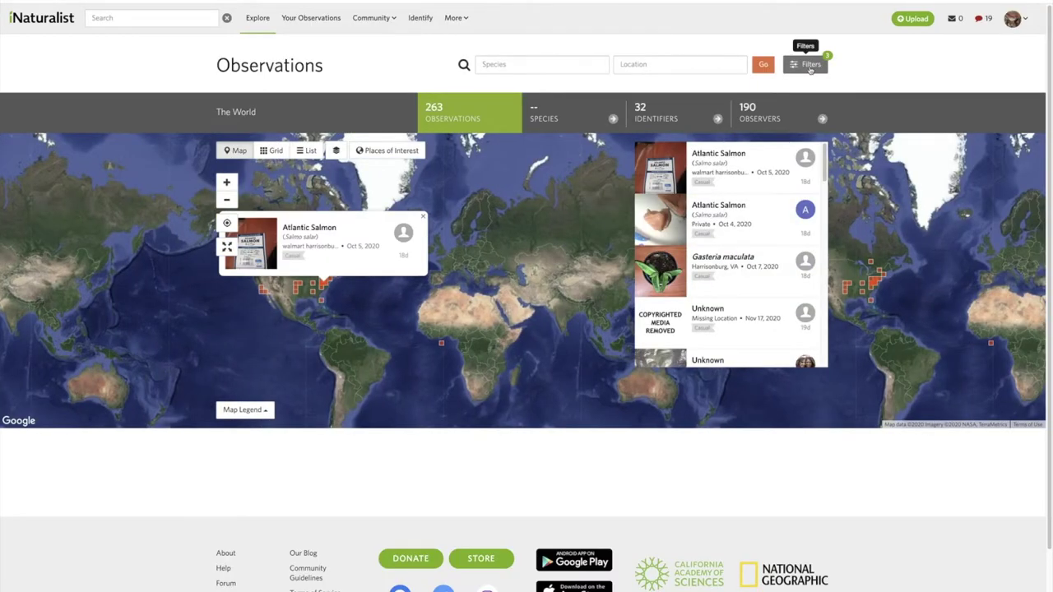
# Filter the project's observations to Date Added from 2020-08-23 to 2020-12-07
pyautogui.click(804, 65)
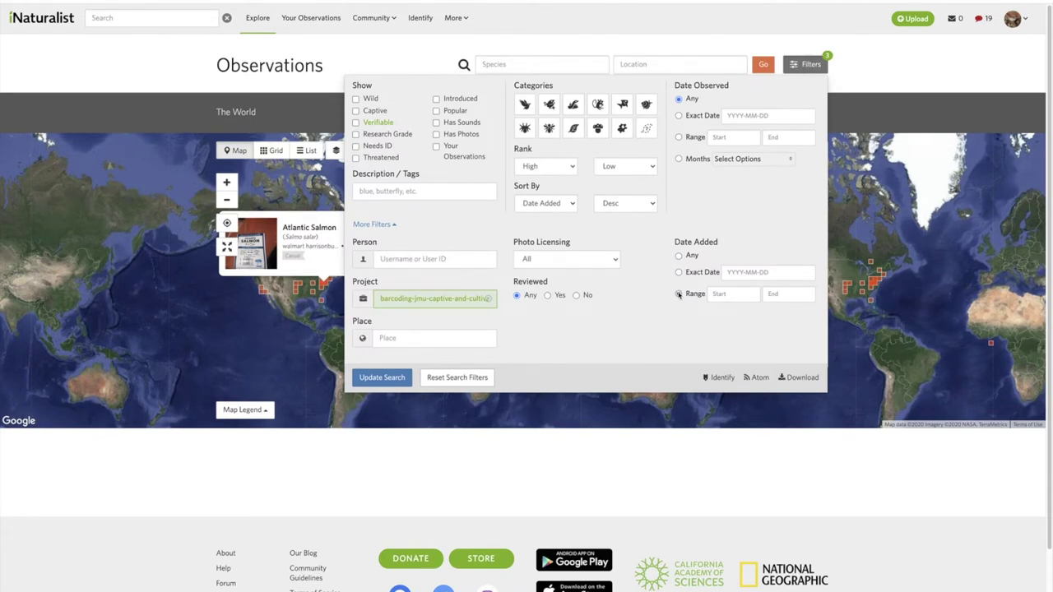
pyautogui.click(678, 294)
pyautogui.click(733, 298)
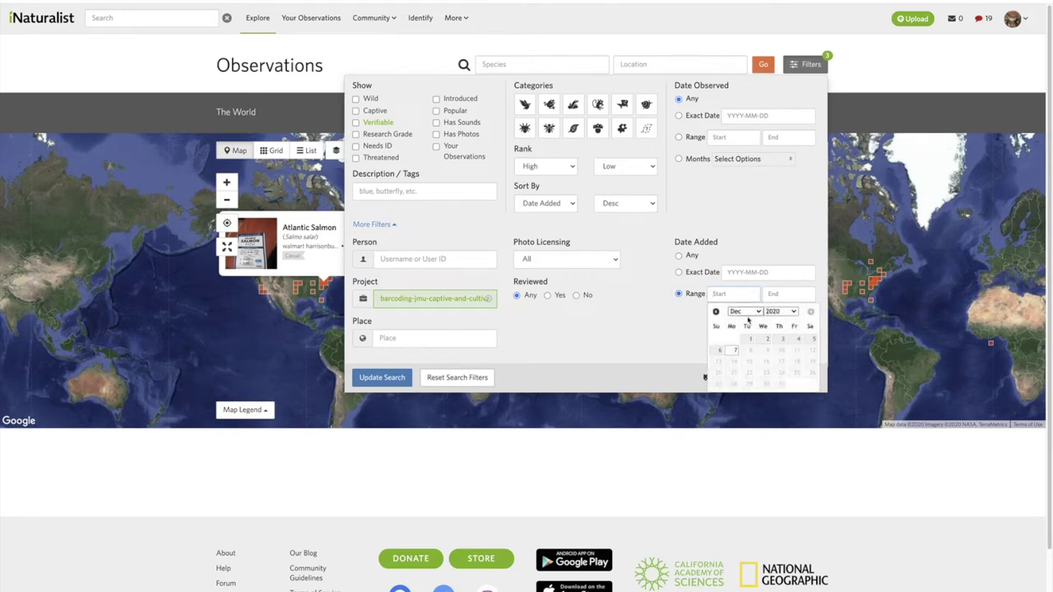
pyautogui.click(715, 312)
pyautogui.click(716, 312)
pyautogui.click(716, 312)
pyautogui.click(716, 312)
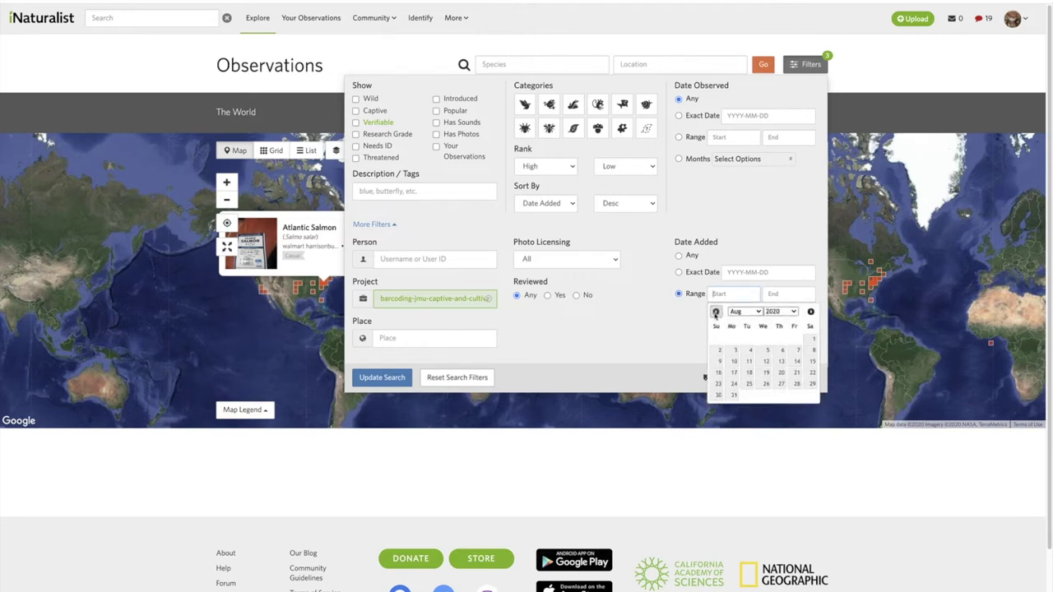
pyautogui.click(717, 384)
pyautogui.click(791, 297)
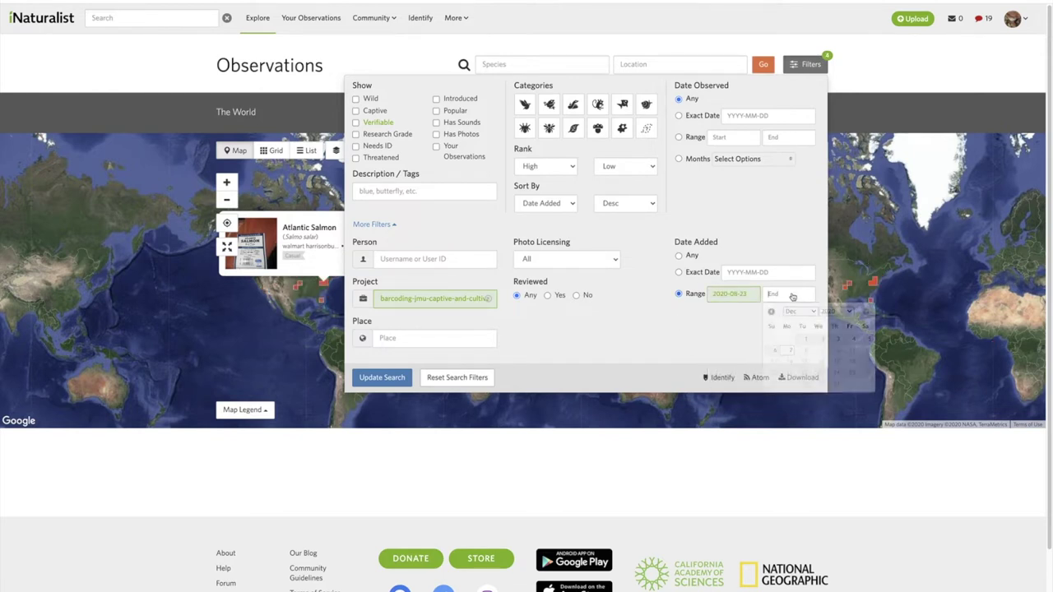
pyautogui.click(789, 354)
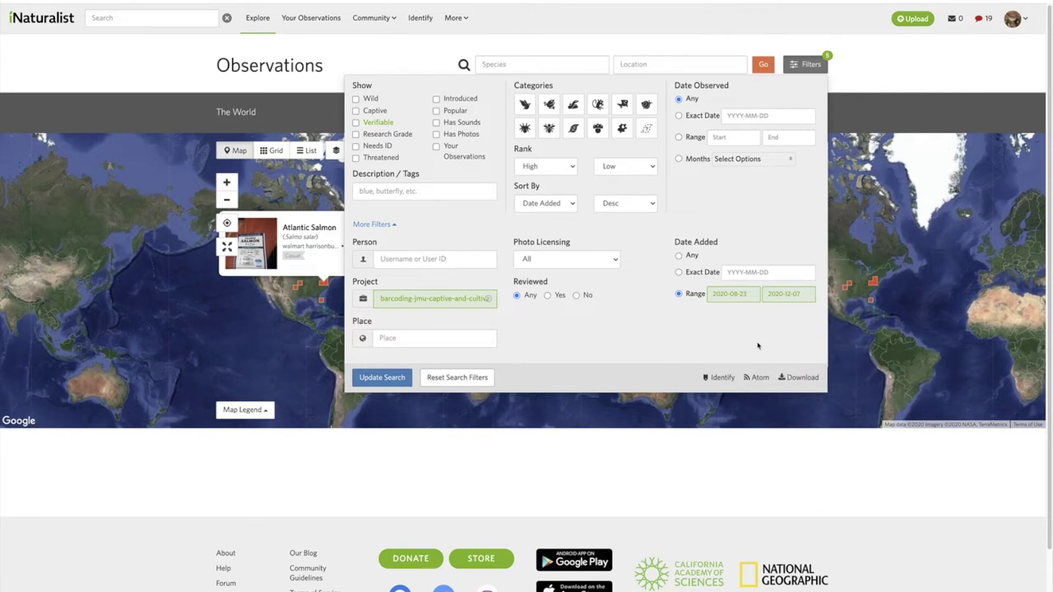
pyautogui.click(371, 381)
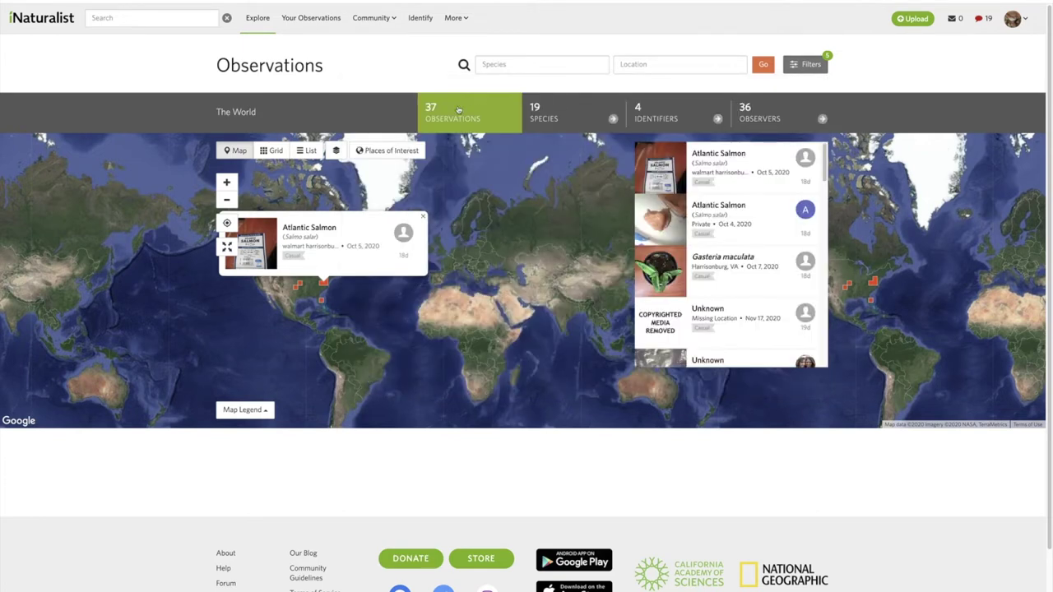
# Open the Atlantic Salmon observation from the 37 filtered results
pyautogui.scroll(-10, 746, 285)
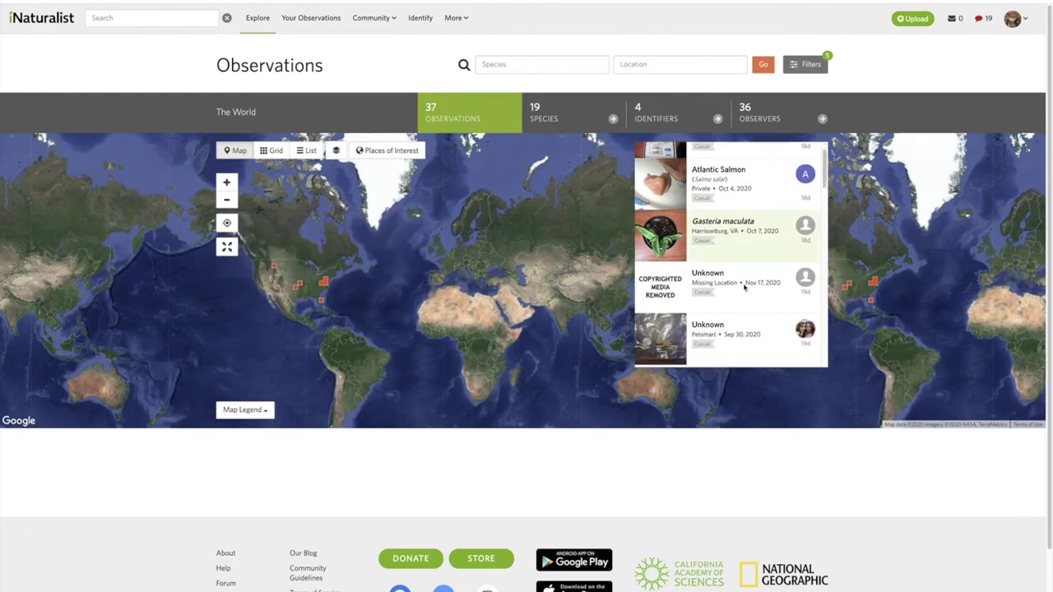
pyautogui.scroll(10, 744, 287)
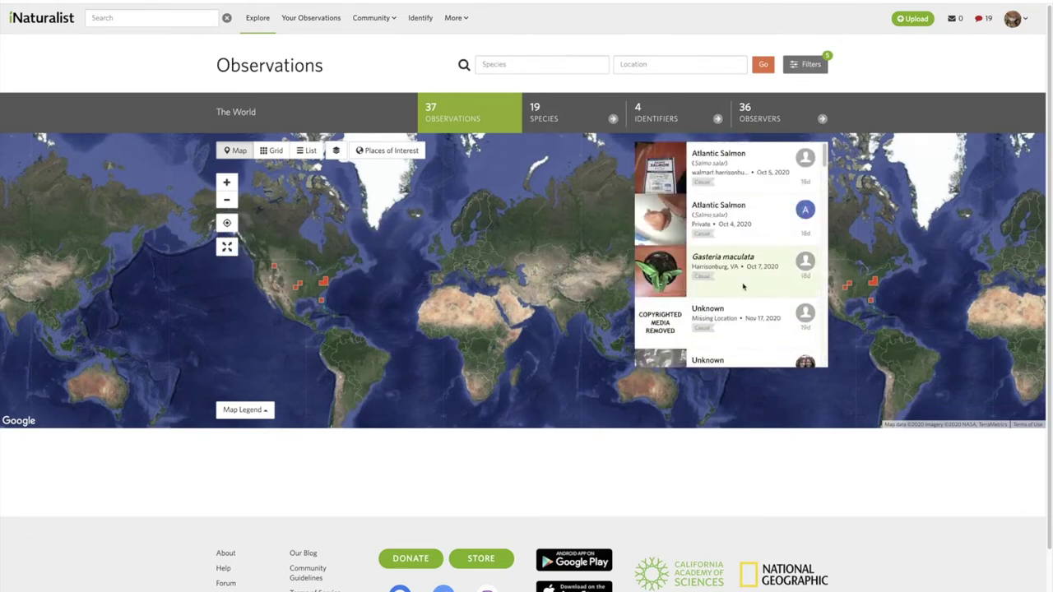
pyautogui.moveTo(663, 176)
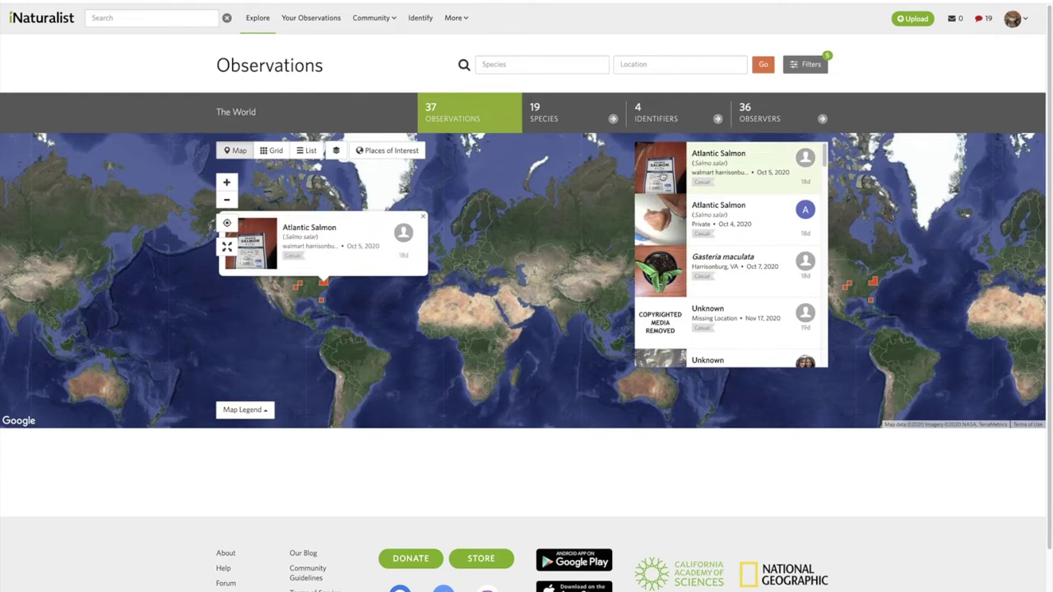
pyautogui.click(663, 176)
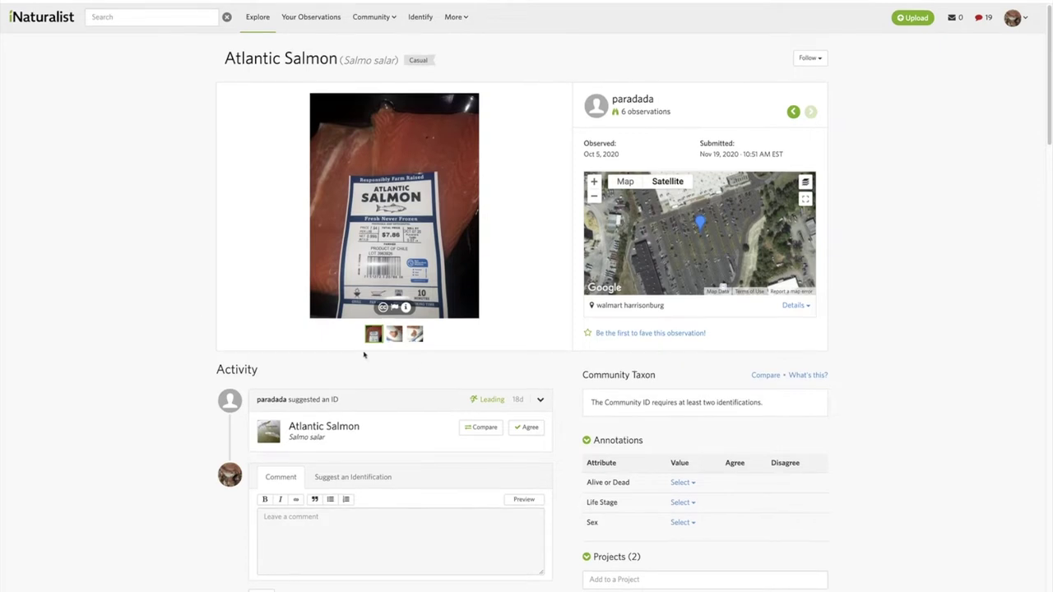
# Copy the Atlantic Salmon observation's full DNA barcode sequence from its Observation Fields
pyautogui.click(394, 333)
pyautogui.click(414, 333)
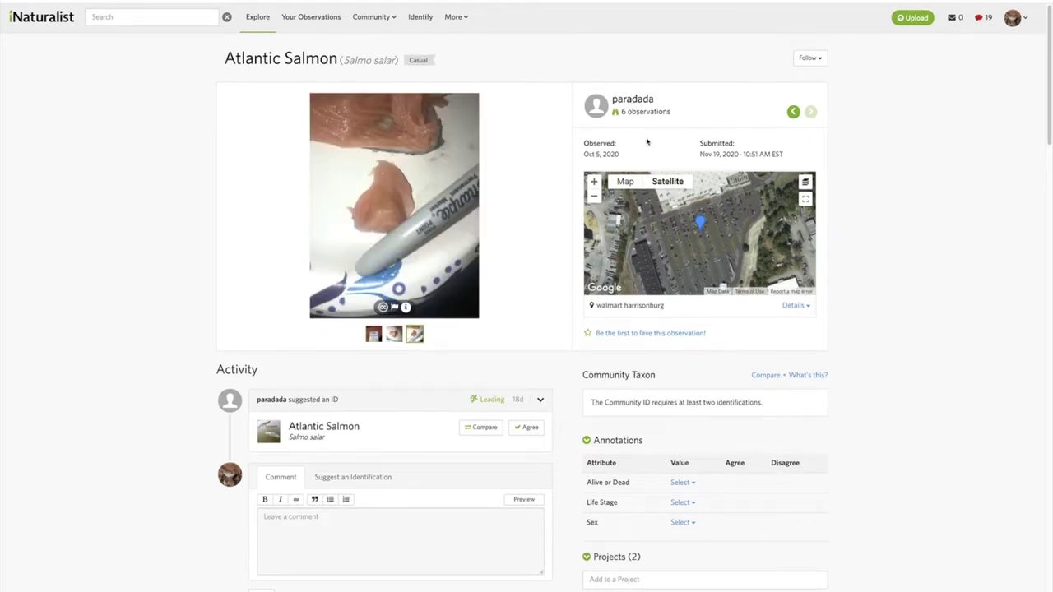
pyautogui.scroll(-1, 908, 259)
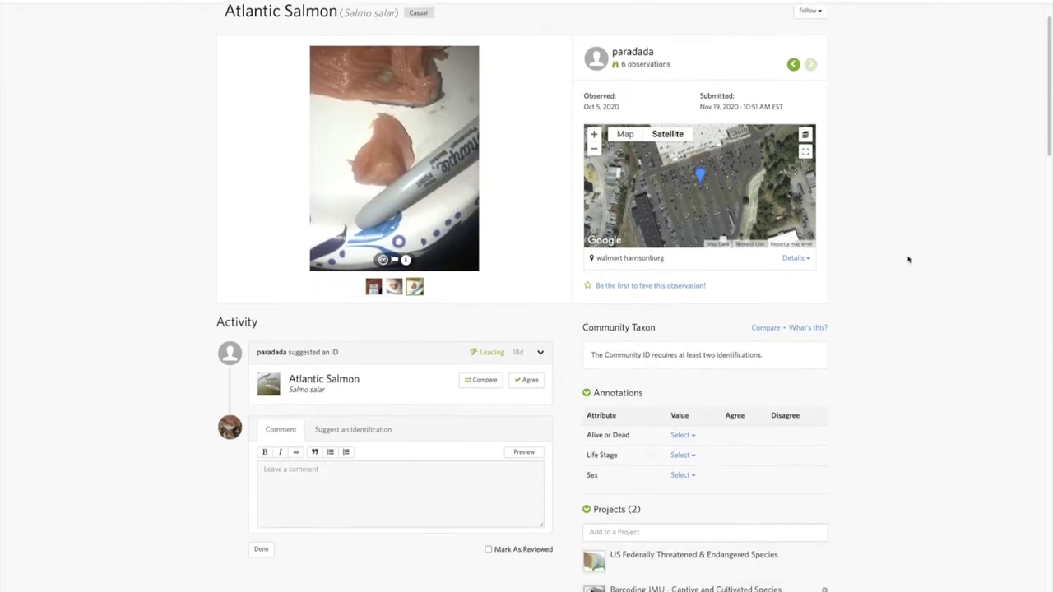
pyautogui.scroll(-2, 908, 259)
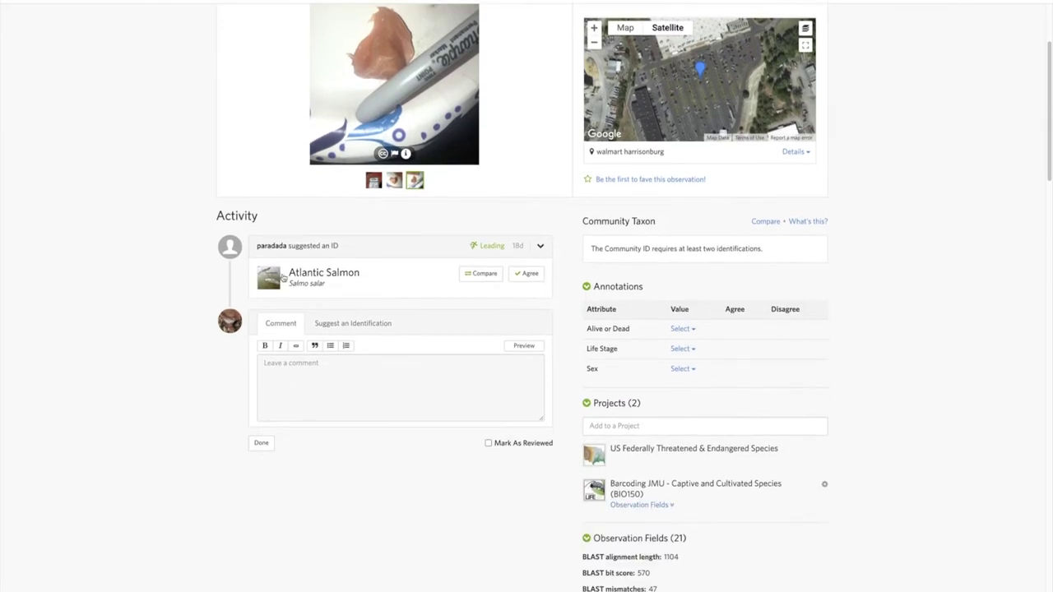
pyautogui.scroll(-5, 482, 411)
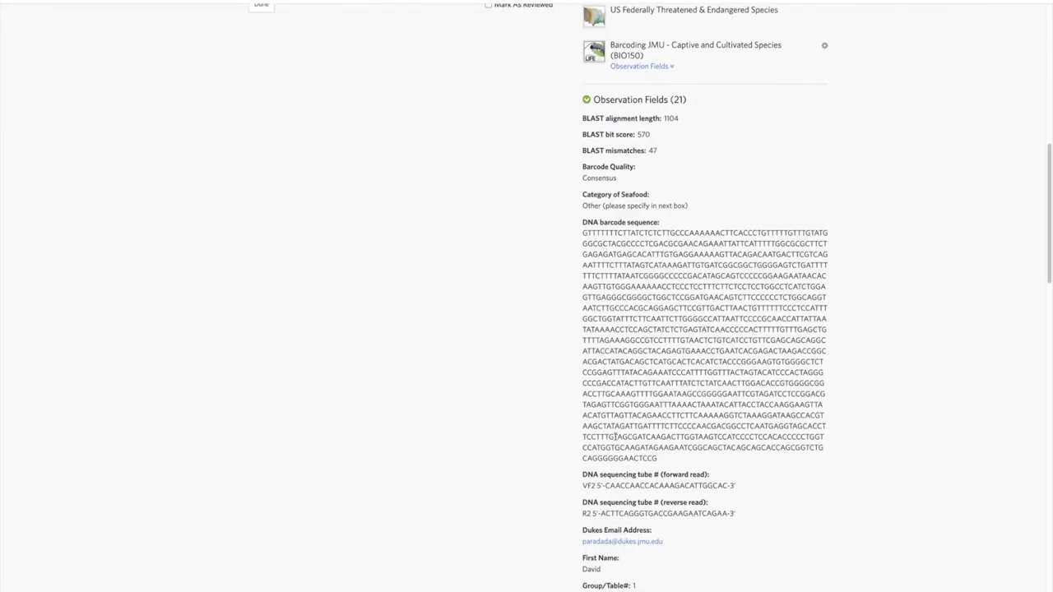
pyautogui.moveTo(663, 458); pyautogui.dragTo(580, 234)
pyautogui.rightClick(613, 271)
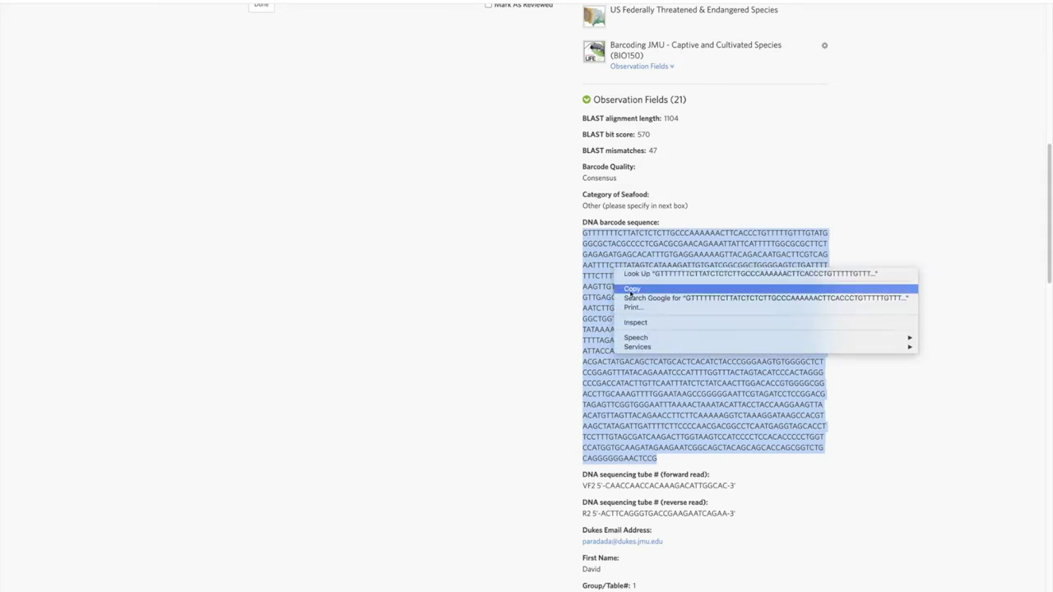
pyautogui.click(631, 290)
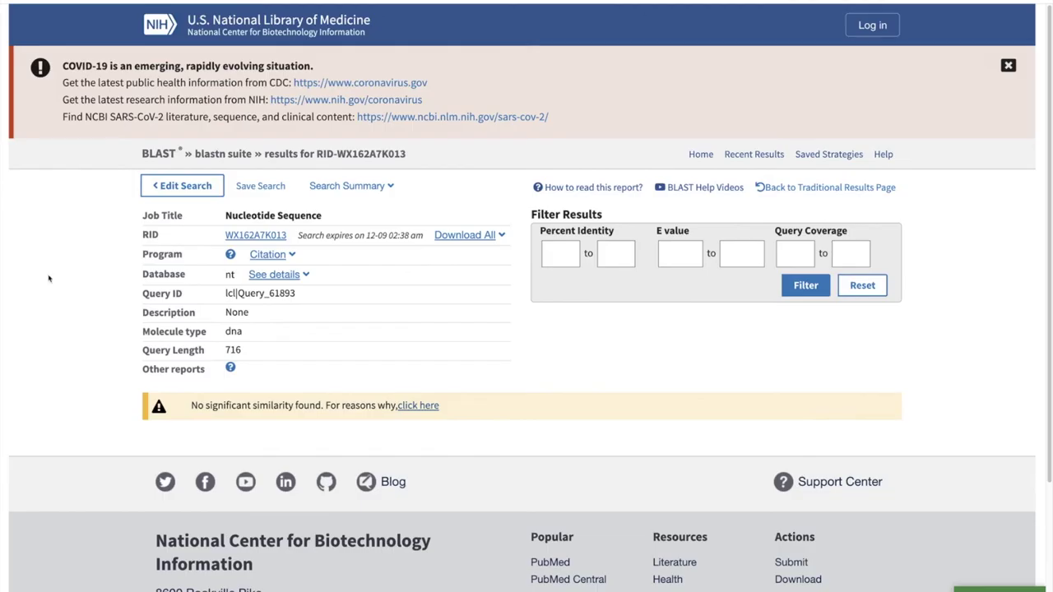
# Clear the old apple sequence from the BLAST query box and paste the salmon barcode
pyautogui.click(179, 185)
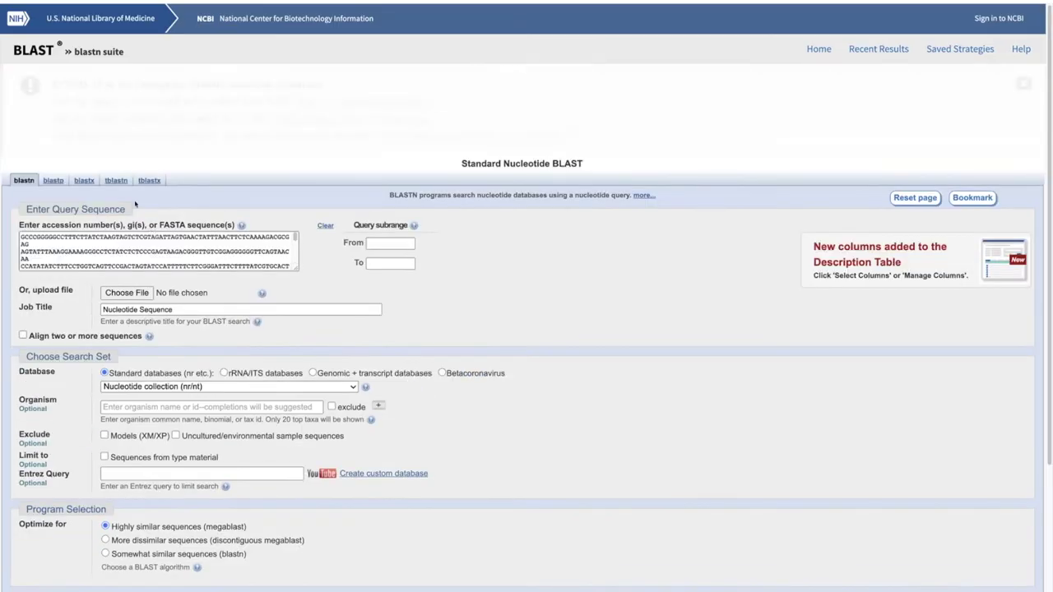
pyautogui.click(24, 237)
pyautogui.hotkey('ctrl', 'a')
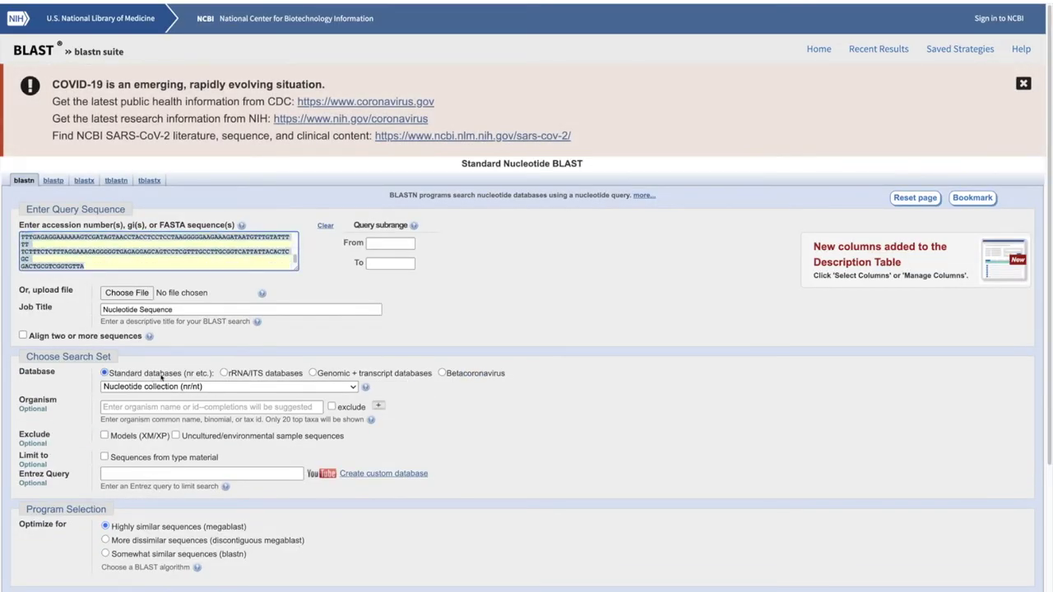
pyautogui.press('BackSpace')
pyautogui.hotkey('ctrl', 'v')
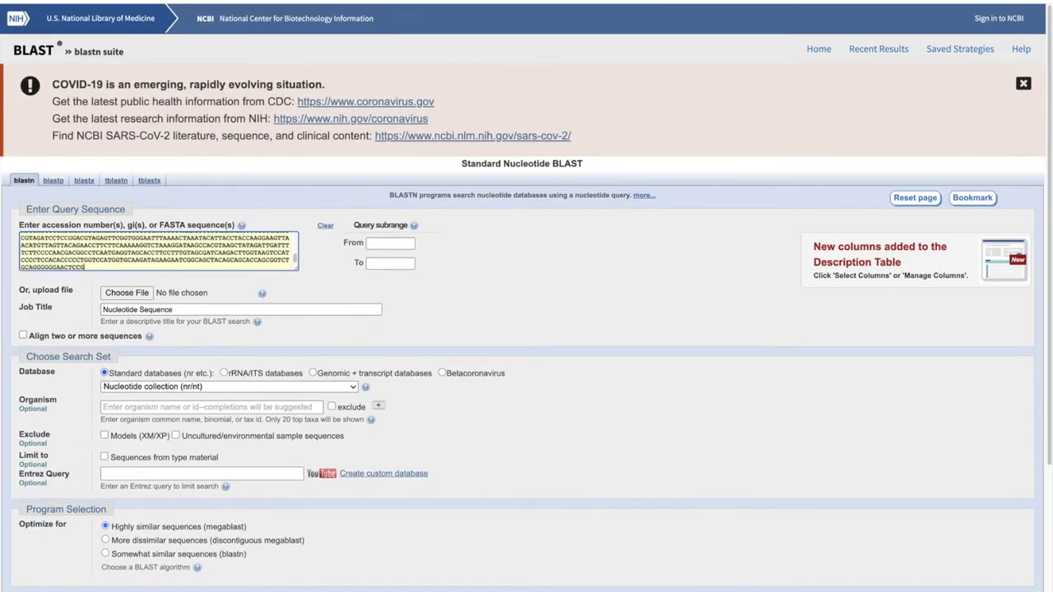
pyautogui.scroll(-1, 316, 429)
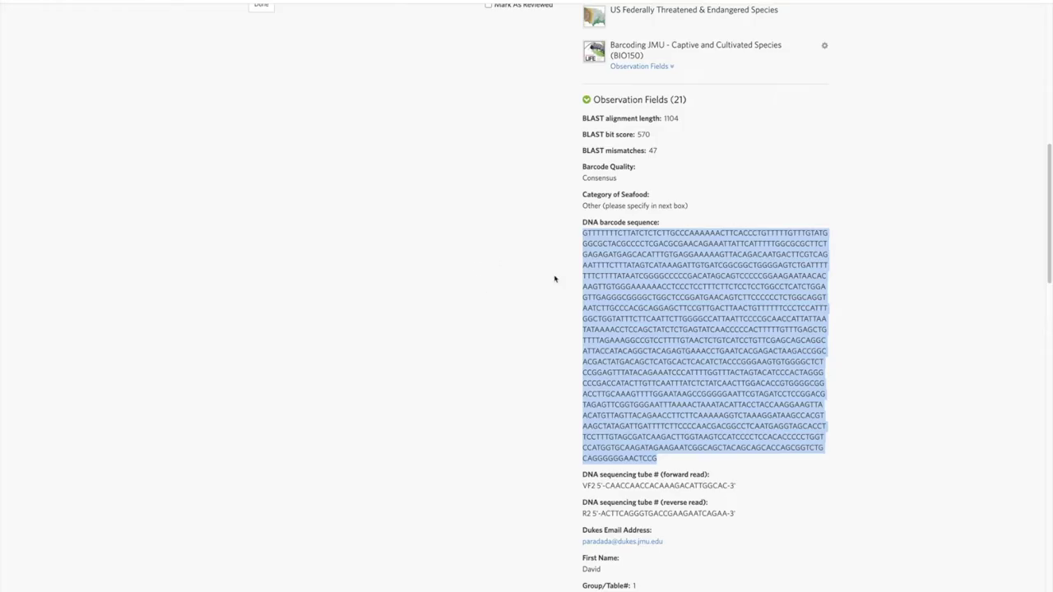
pyautogui.scroll(-5, 559, 327)
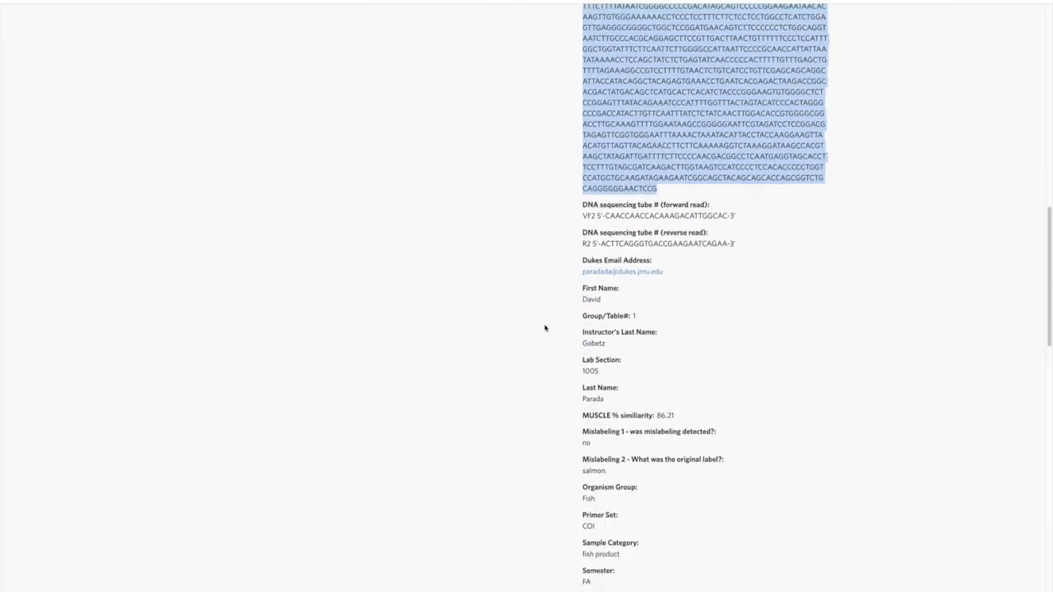
pyautogui.scroll(-8, 544, 328)
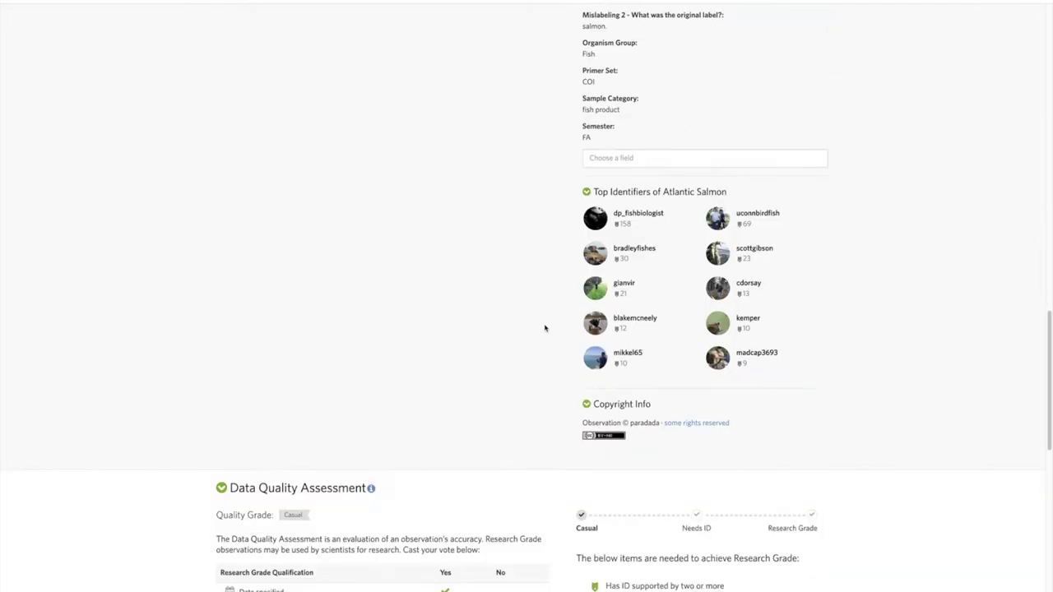
pyautogui.scroll(-7, 544, 328)
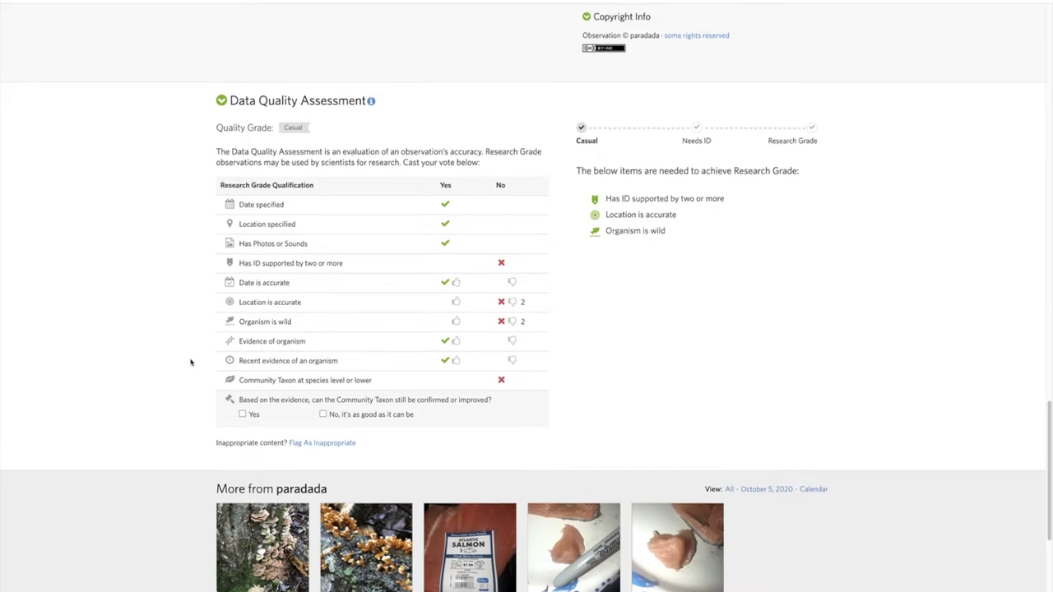
pyautogui.scroll(15, 190, 361)
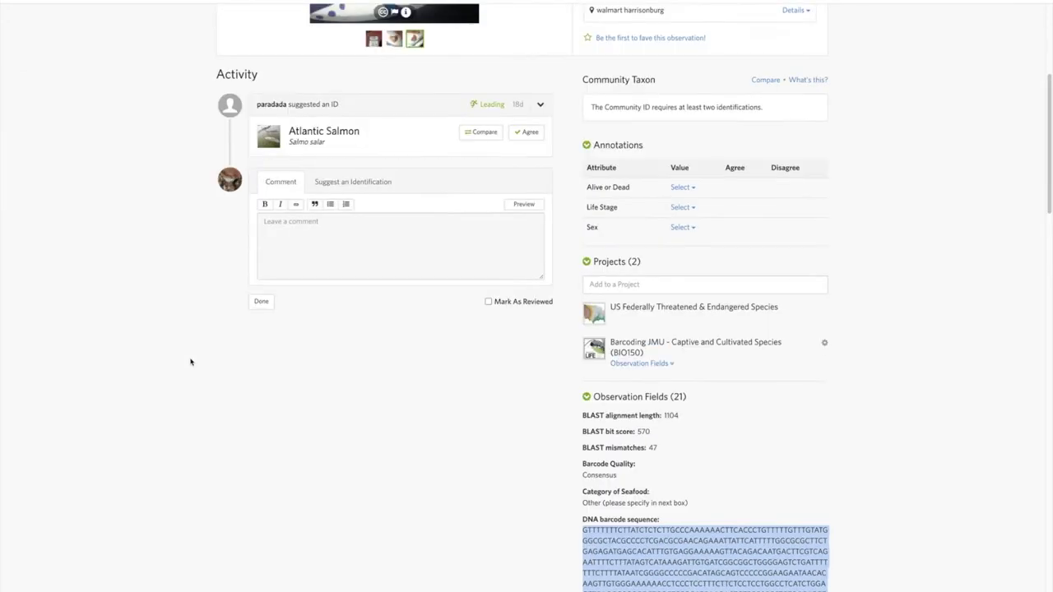
pyautogui.scroll(4, 190, 362)
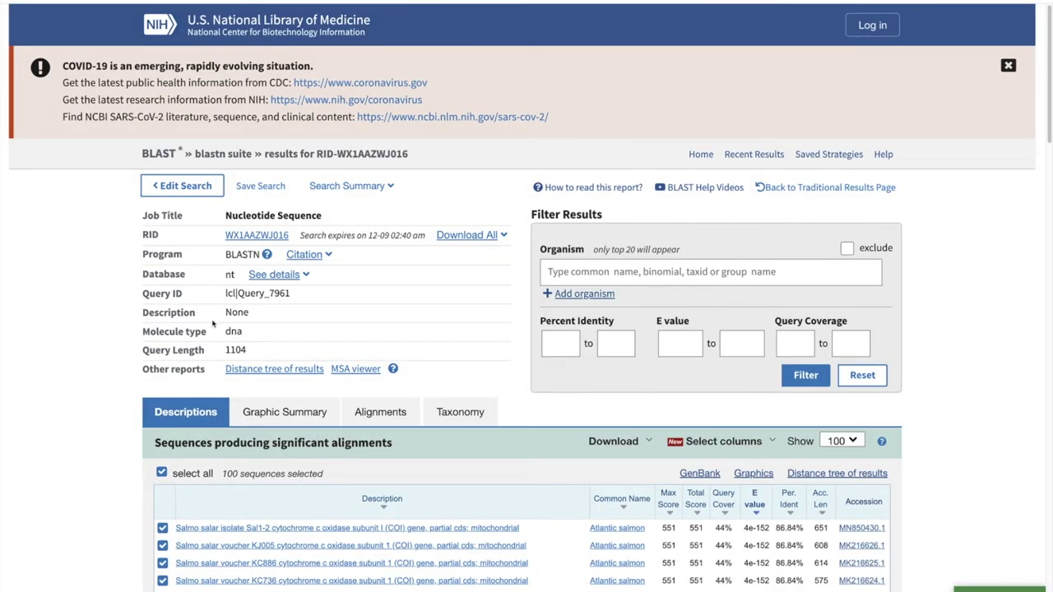
pyautogui.scroll(-3, 99, 366)
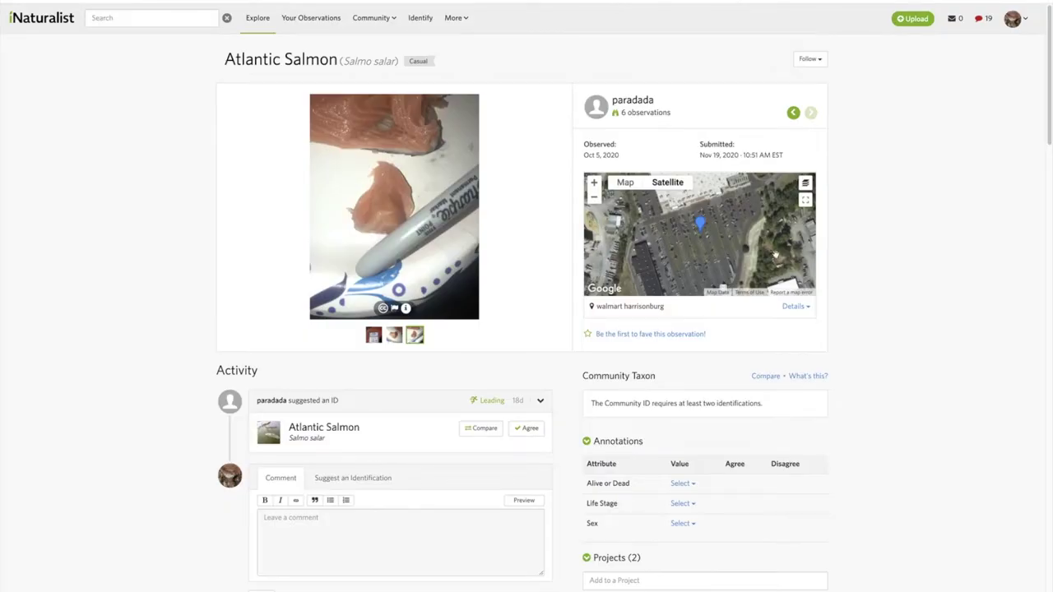
pyautogui.scroll(-4, 863, 277)
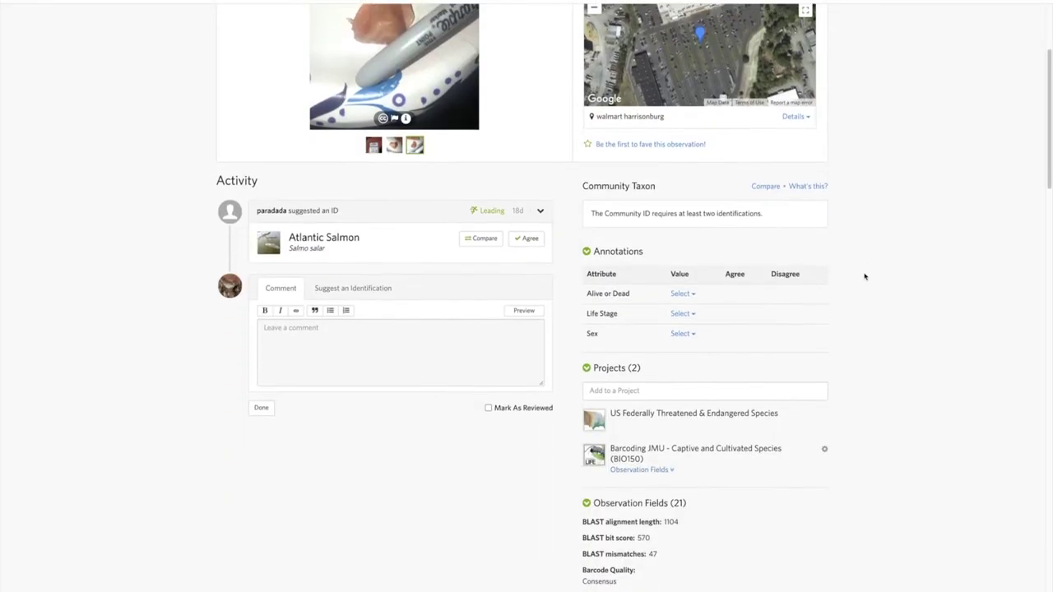
pyautogui.scroll(-1, 863, 276)
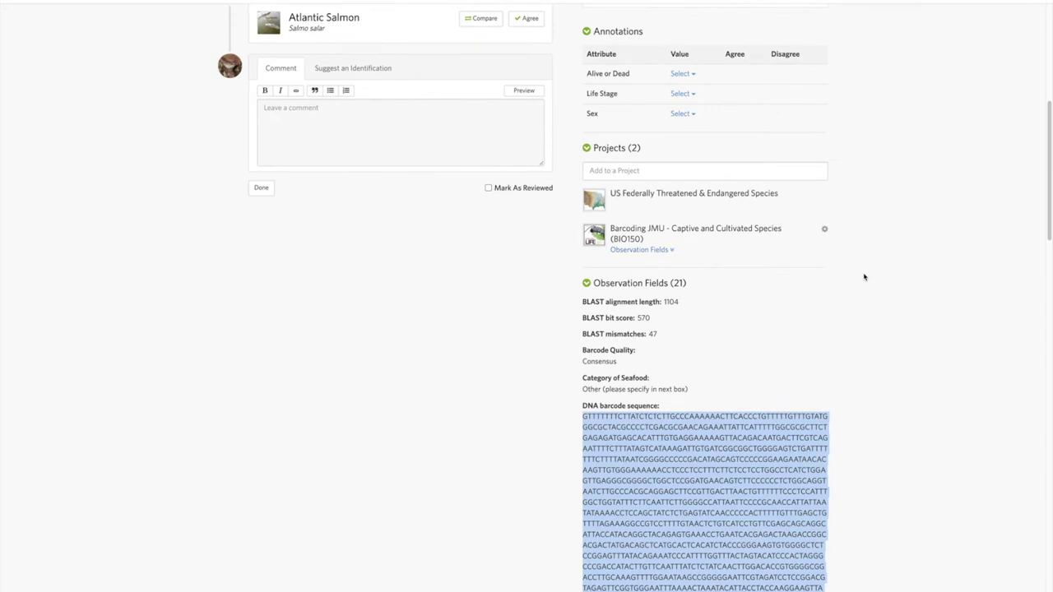
pyautogui.scroll(-1, 864, 277)
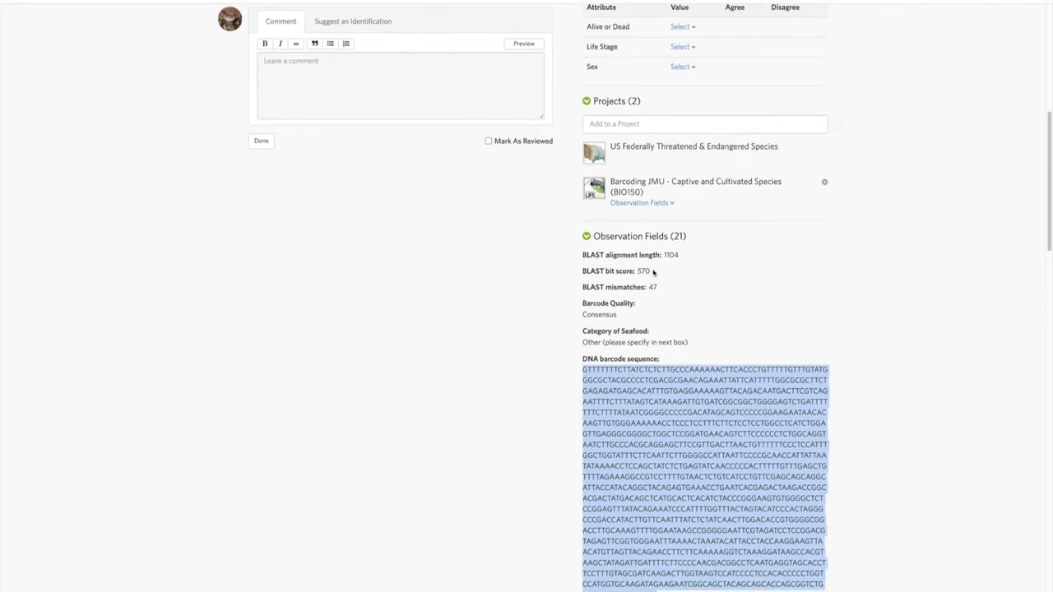
pyautogui.moveTo(654, 272); pyautogui.dragTo(638, 274)
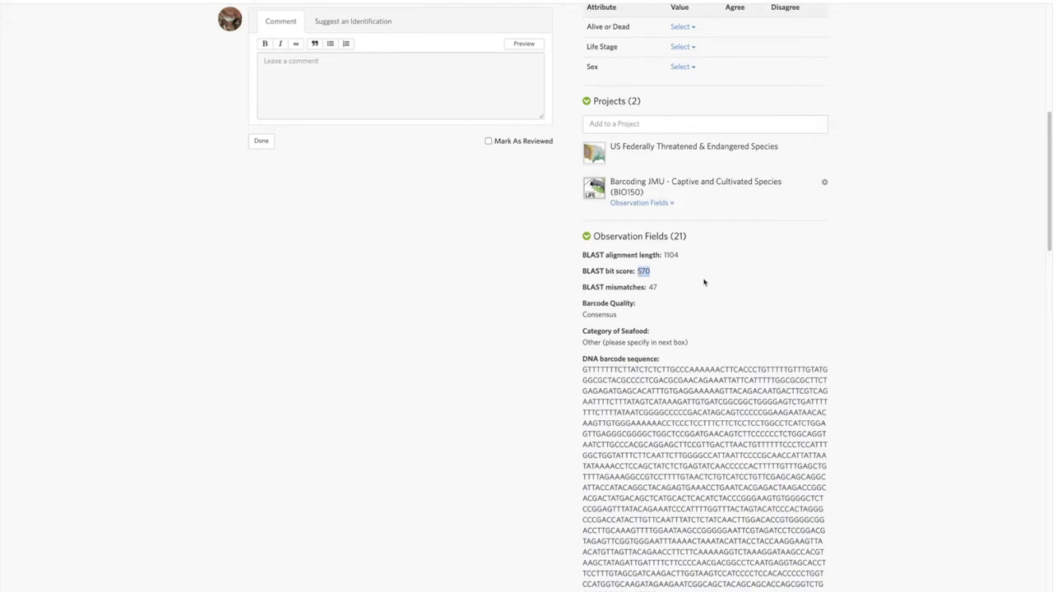
pyautogui.scroll(-3, 703, 282)
pyautogui.scroll(-1, 703, 280)
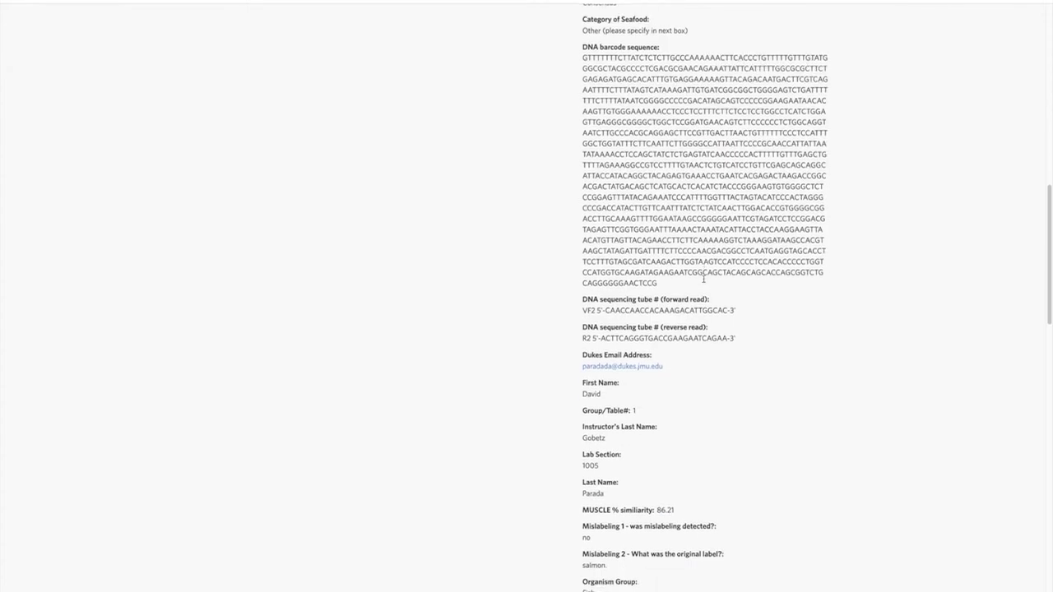
pyautogui.moveTo(680, 439); pyautogui.dragTo(650, 440)
pyautogui.click(687, 440)
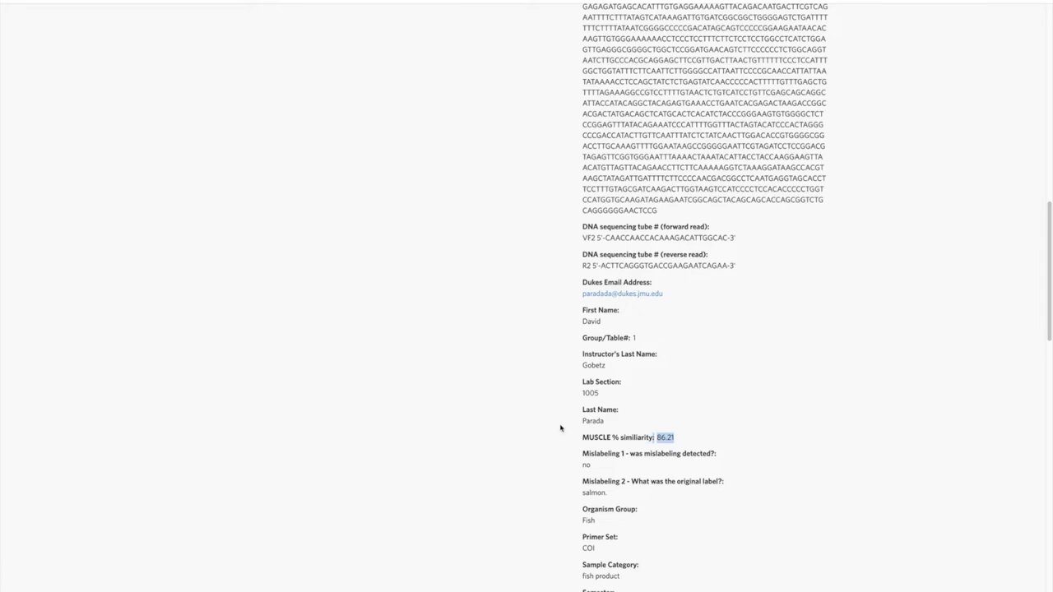
pyautogui.click(629, 446)
pyautogui.moveTo(681, 293); pyautogui.dragTo(575, 298)
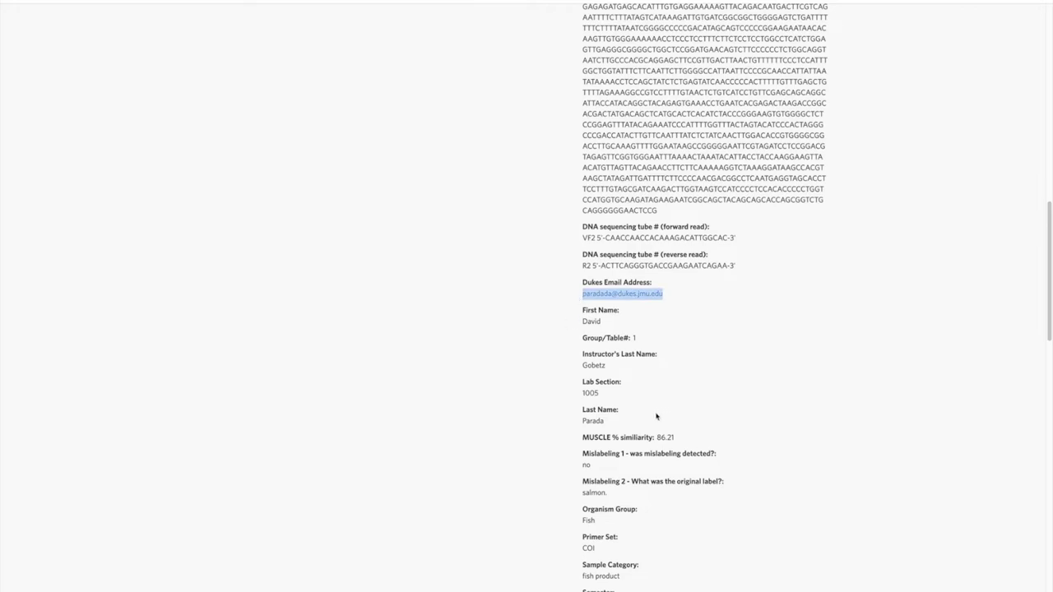
pyautogui.scroll(15, 724, 374)
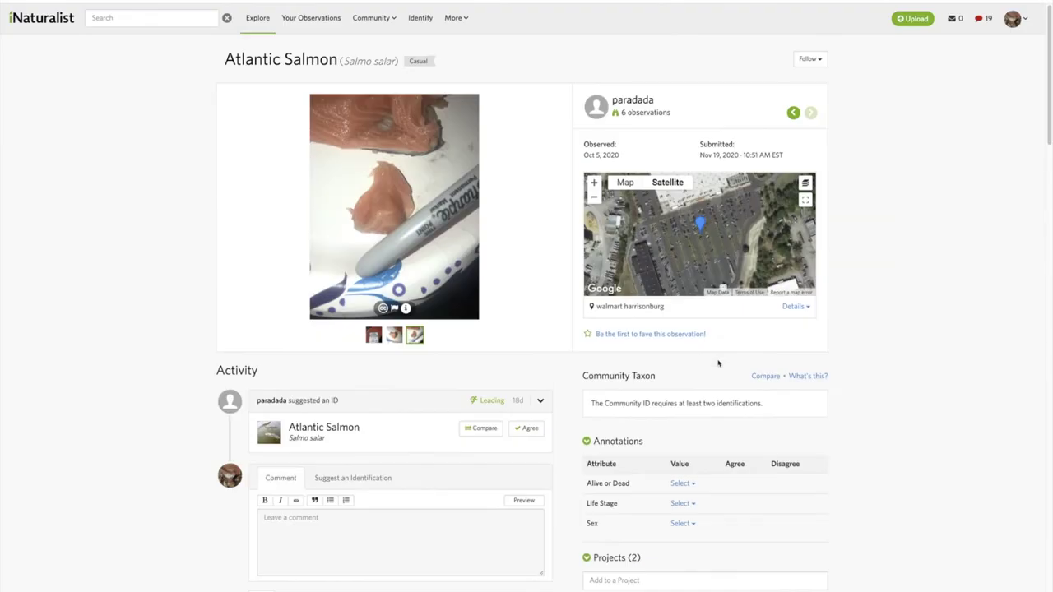
# Agree with the Atlantic Salmon identification on the observation
pyautogui.scroll(-2, 719, 362)
pyautogui.click(481, 396)
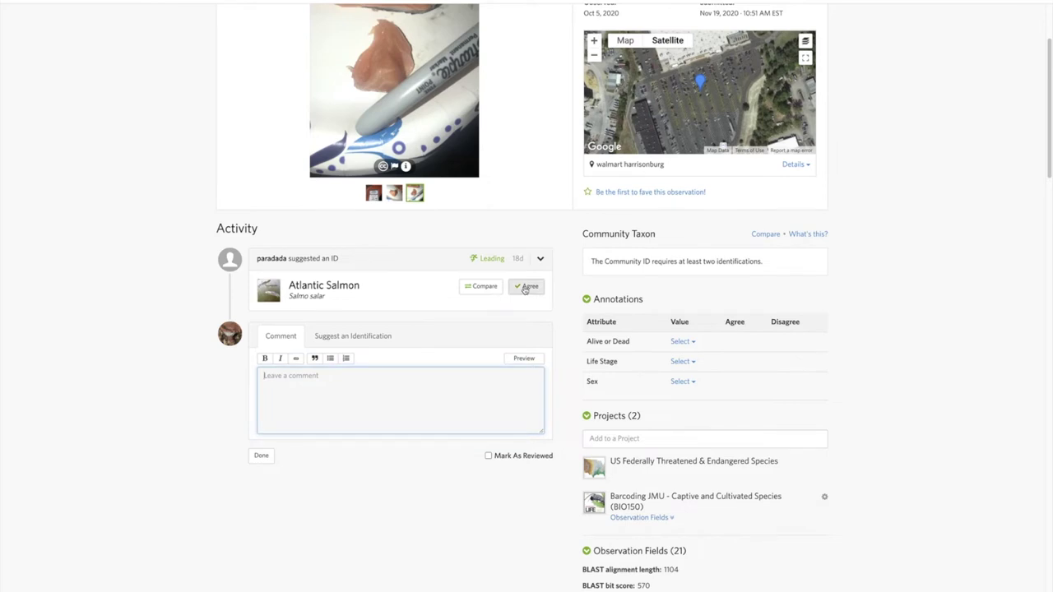
pyautogui.click(345, 337)
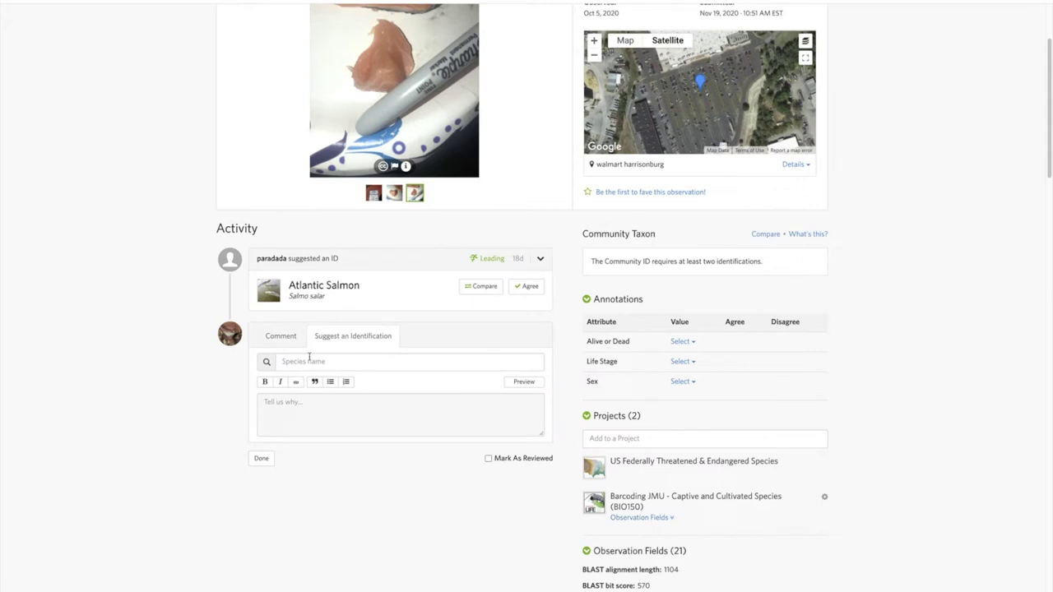
pyautogui.click(310, 363)
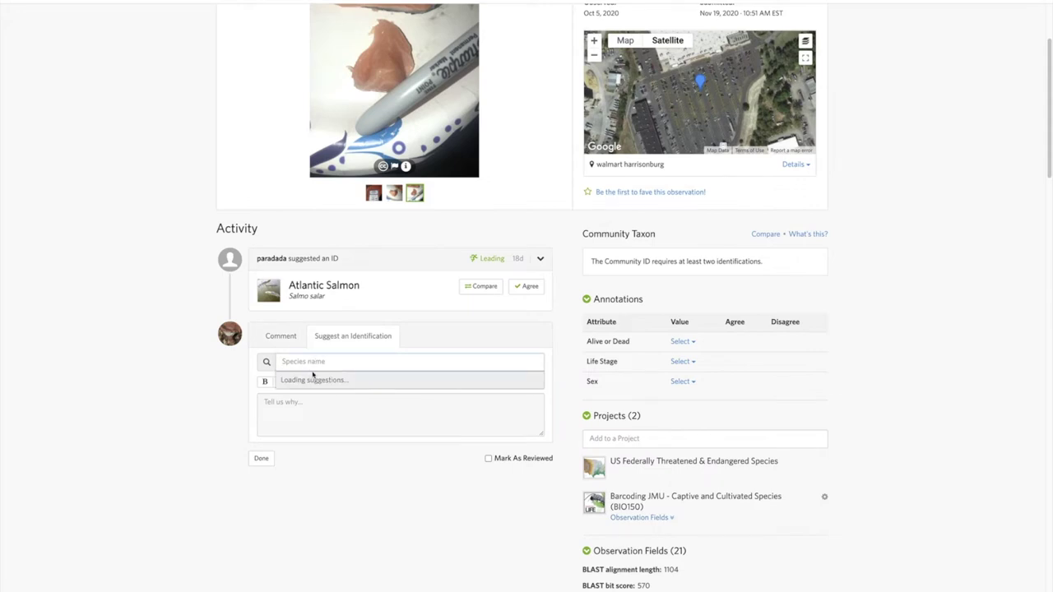
pyautogui.click(530, 332)
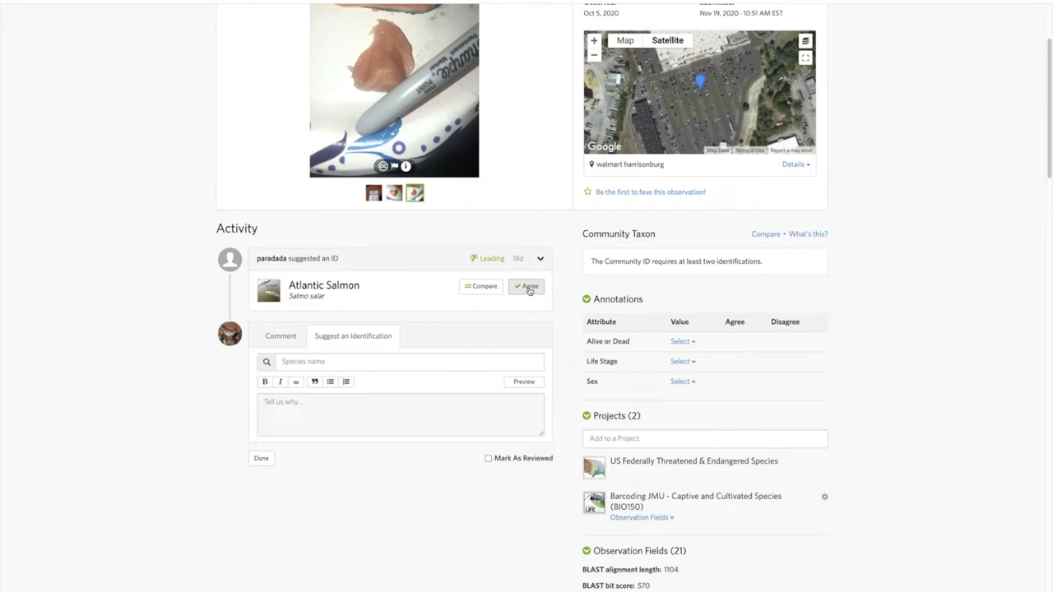
pyautogui.click(529, 288)
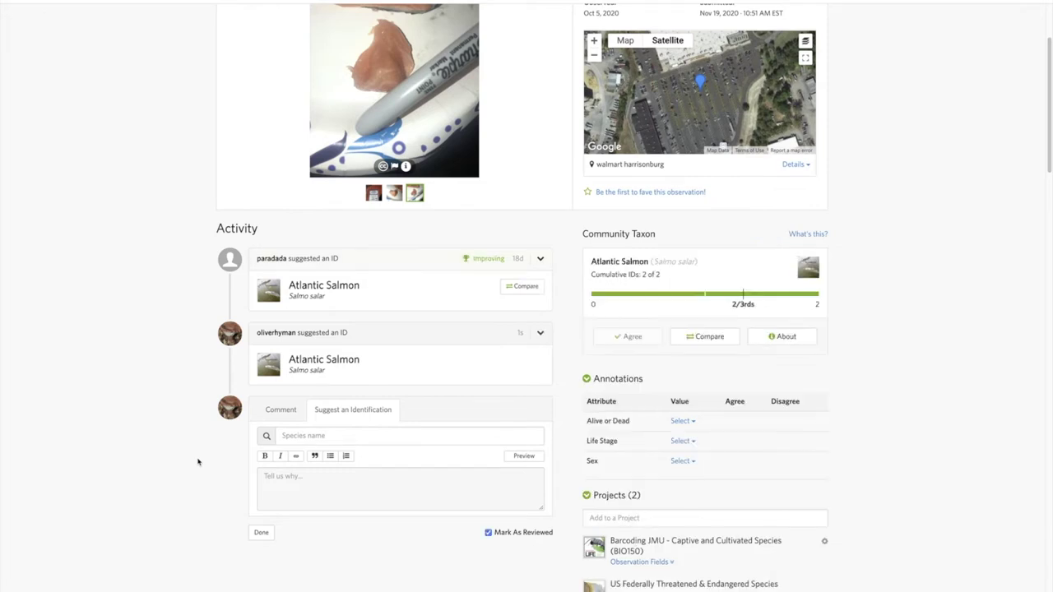
# Return to the filtered Explore observations search
pyautogui.scroll(-3, 197, 461)
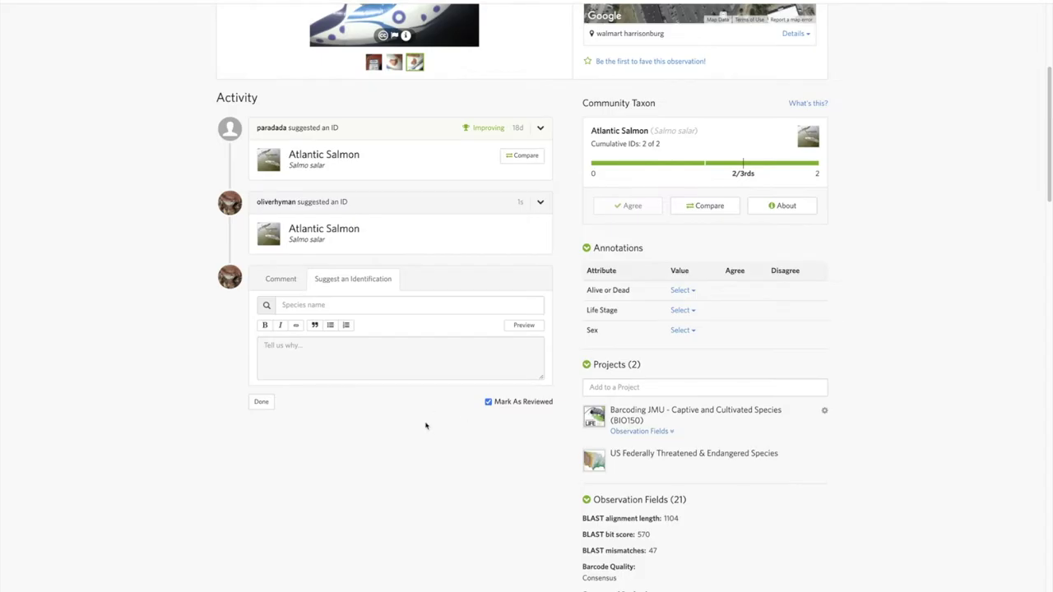
pyautogui.scroll(-10, 426, 442)
pyautogui.press('Home')
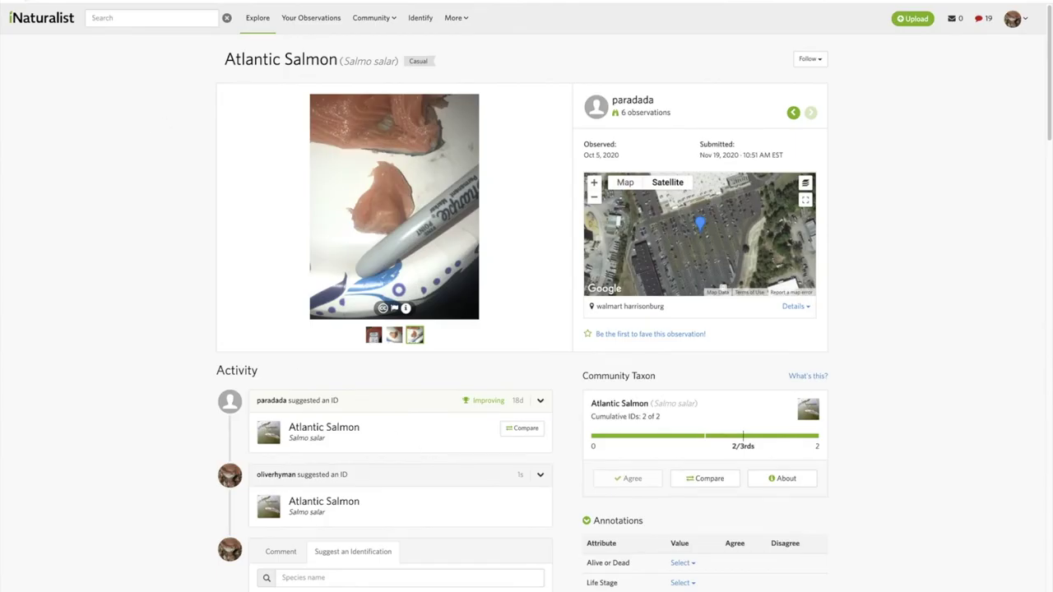
pyautogui.hotkey('alt', 'Left')
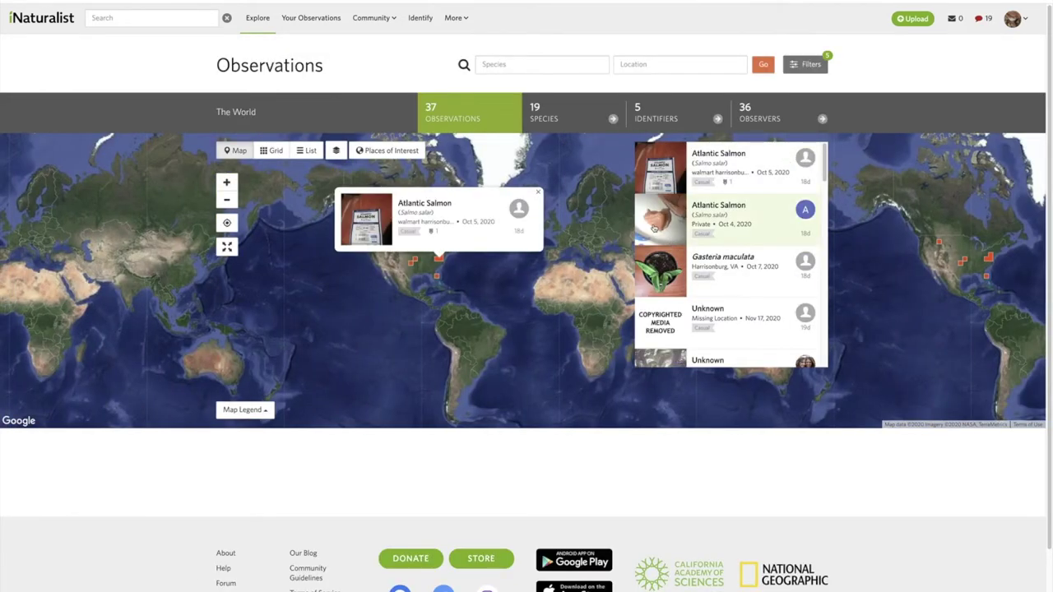
pyautogui.click(655, 222)
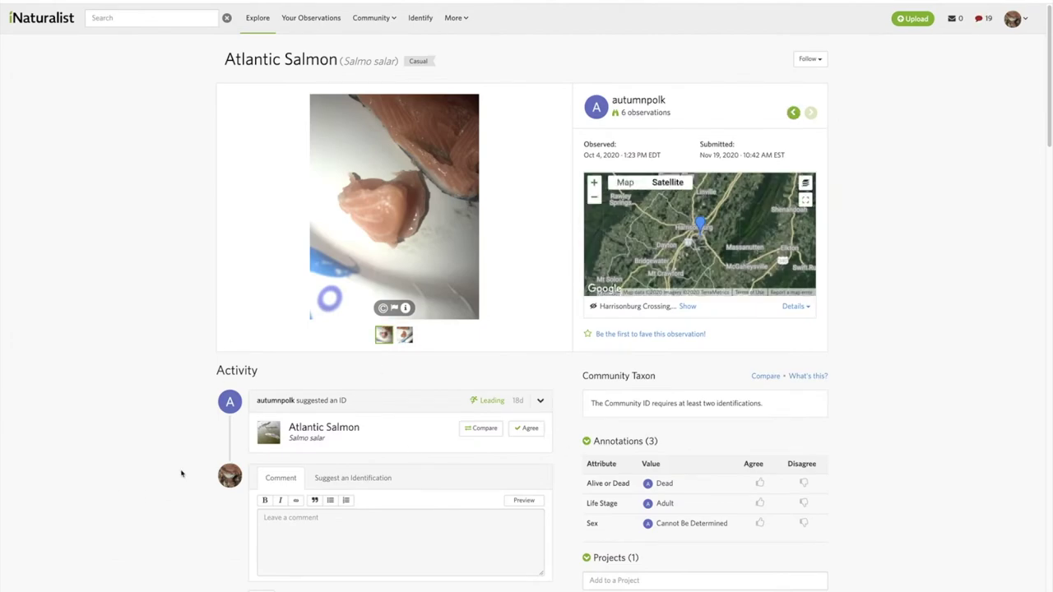
pyautogui.scroll(-1, 181, 473)
pyautogui.scroll(-2, 181, 472)
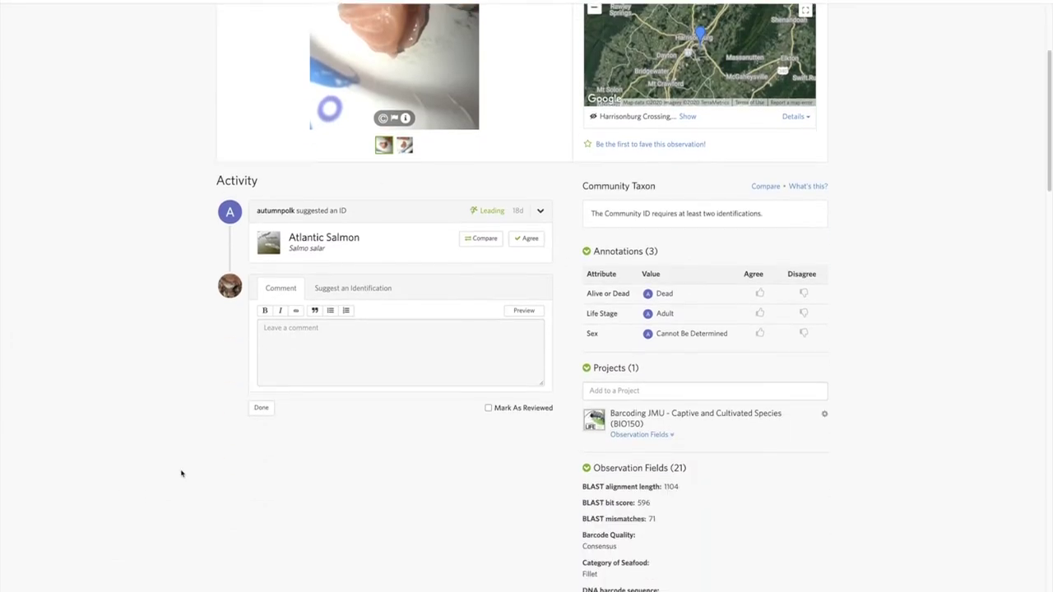
pyautogui.scroll(-8, 181, 473)
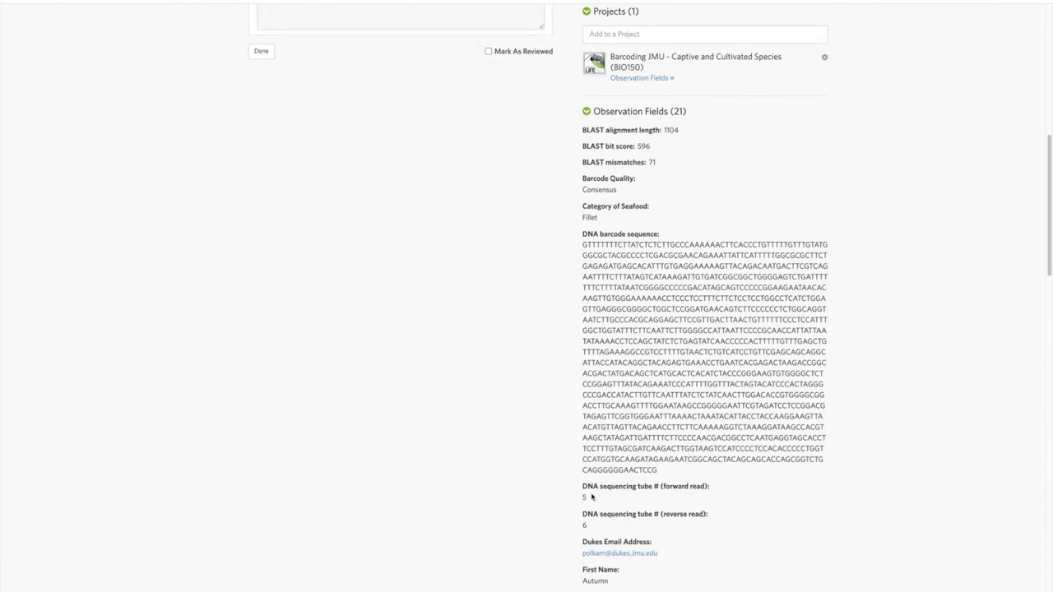
pyautogui.moveTo(659, 472); pyautogui.dragTo(574, 251)
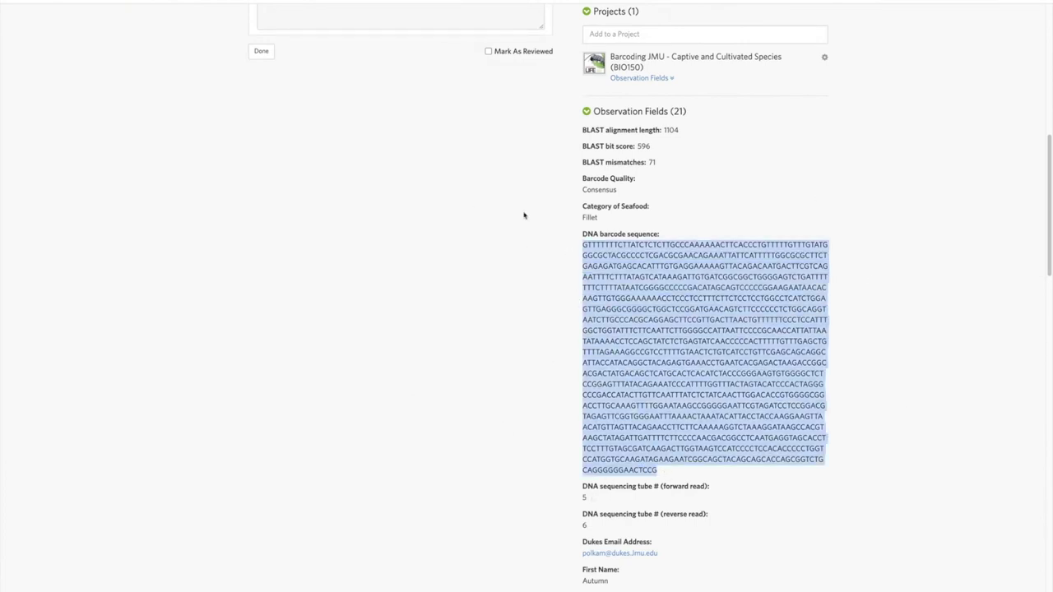
pyautogui.press('Home')
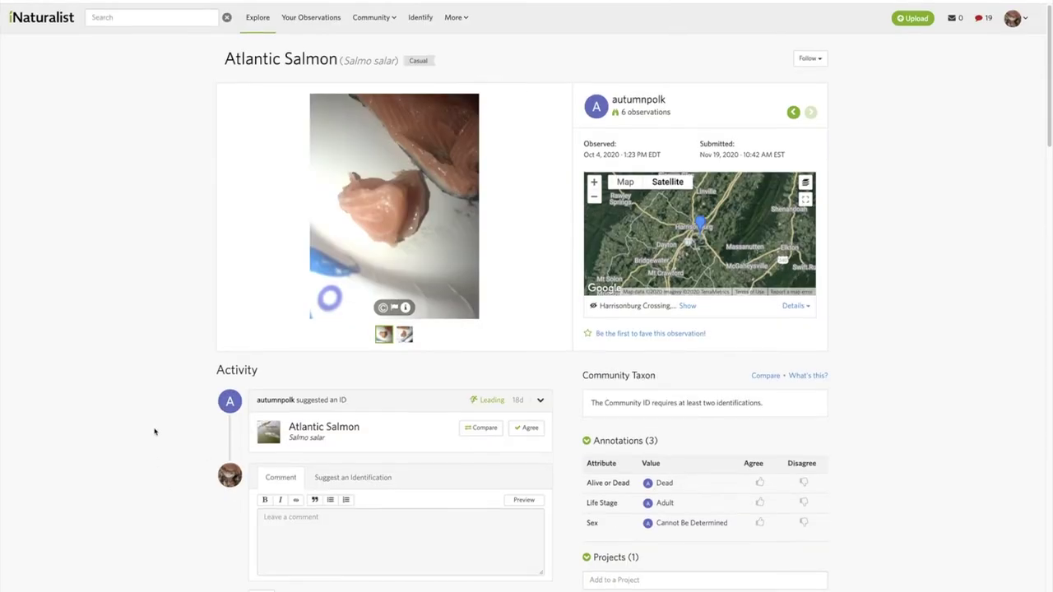
pyautogui.scroll(-15, 154, 431)
pyautogui.scroll(-10, 157, 431)
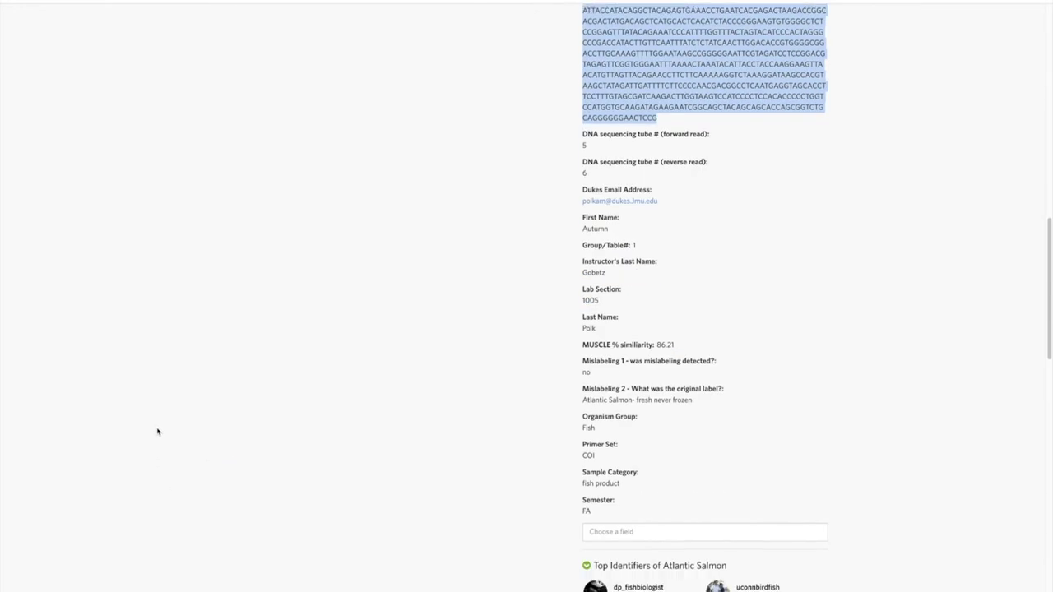
pyautogui.press('Home')
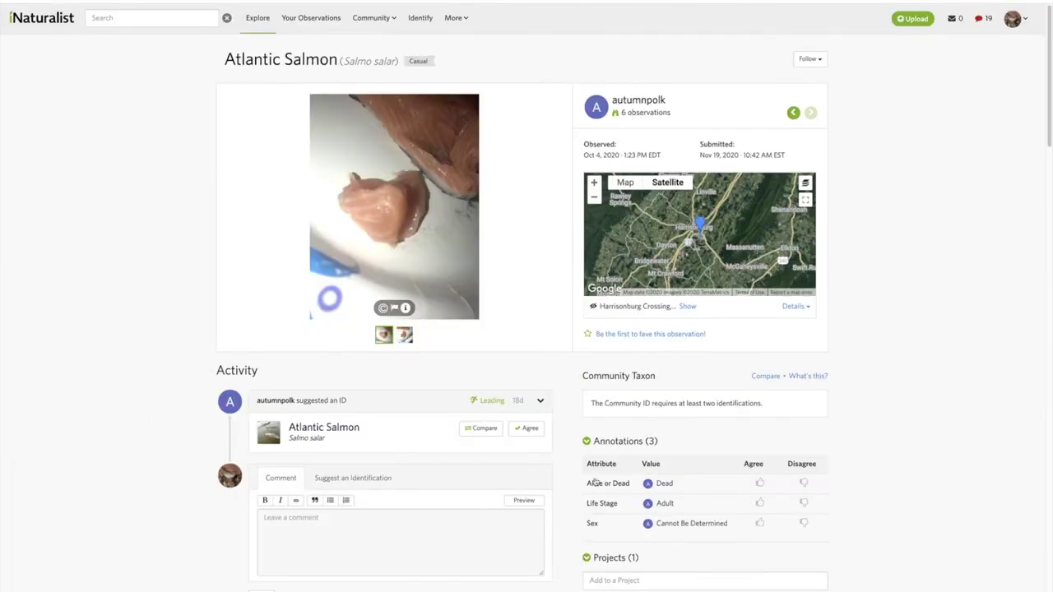
pyautogui.scroll(-2, 879, 466)
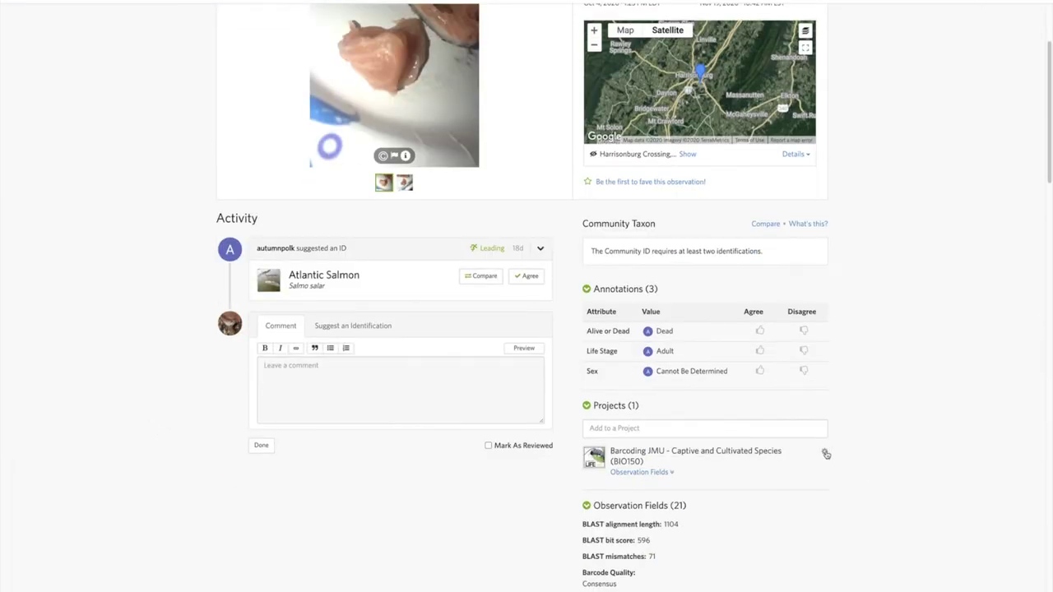
# Choose Barcoding JMU - Fish and Seafood as the project to add the observation to
pyautogui.click(824, 453)
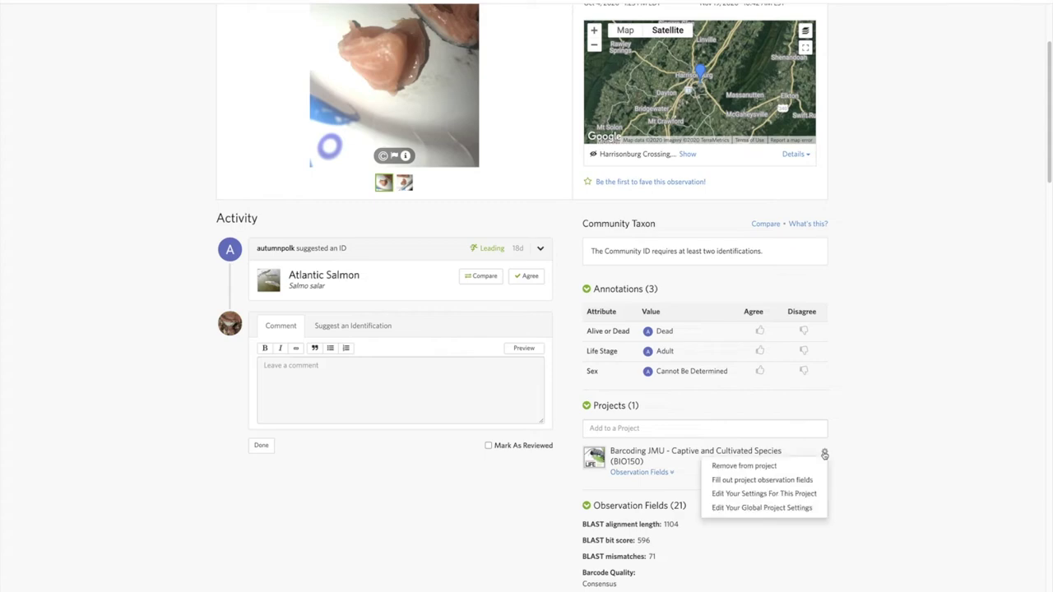
pyautogui.click(913, 331)
pyautogui.scroll(2, 899, 468)
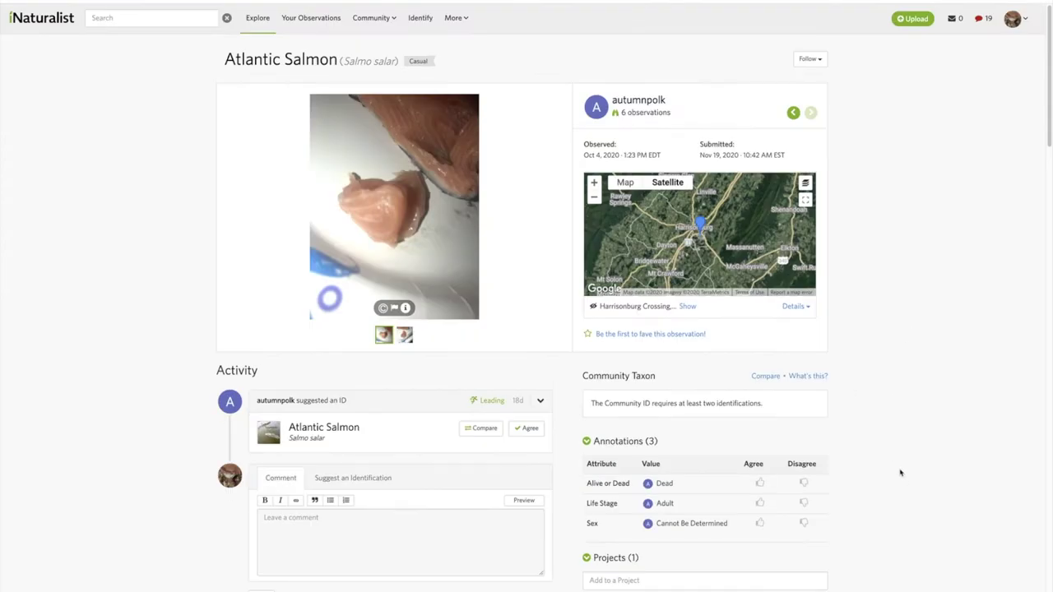
pyautogui.scroll(-15, 900, 472)
pyautogui.scroll(15, 899, 472)
pyautogui.scroll(-6, 900, 472)
pyautogui.scroll(6, 900, 472)
pyautogui.scroll(-2, 899, 470)
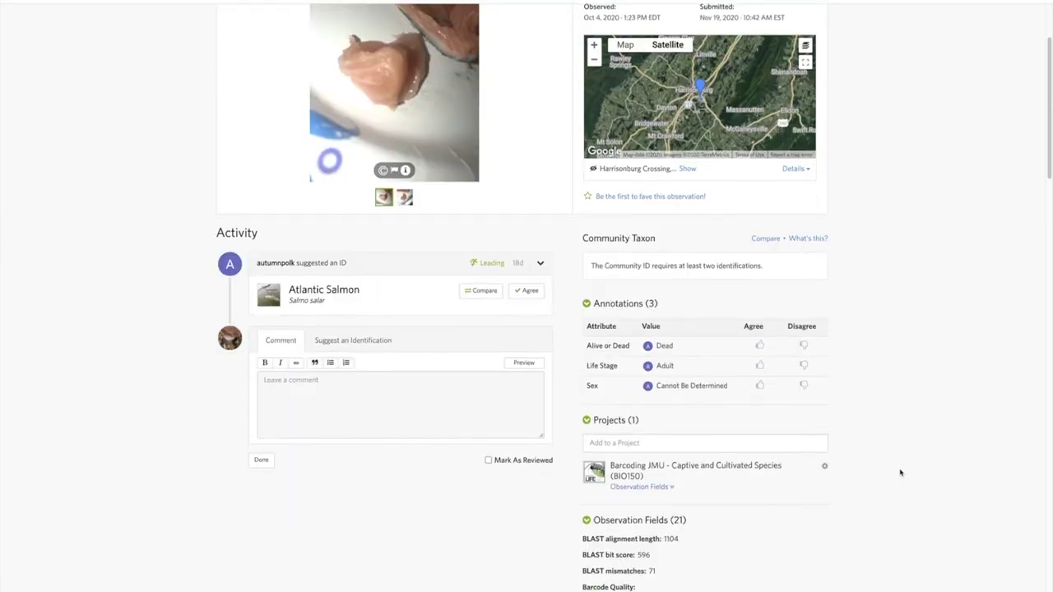
pyautogui.click(654, 447)
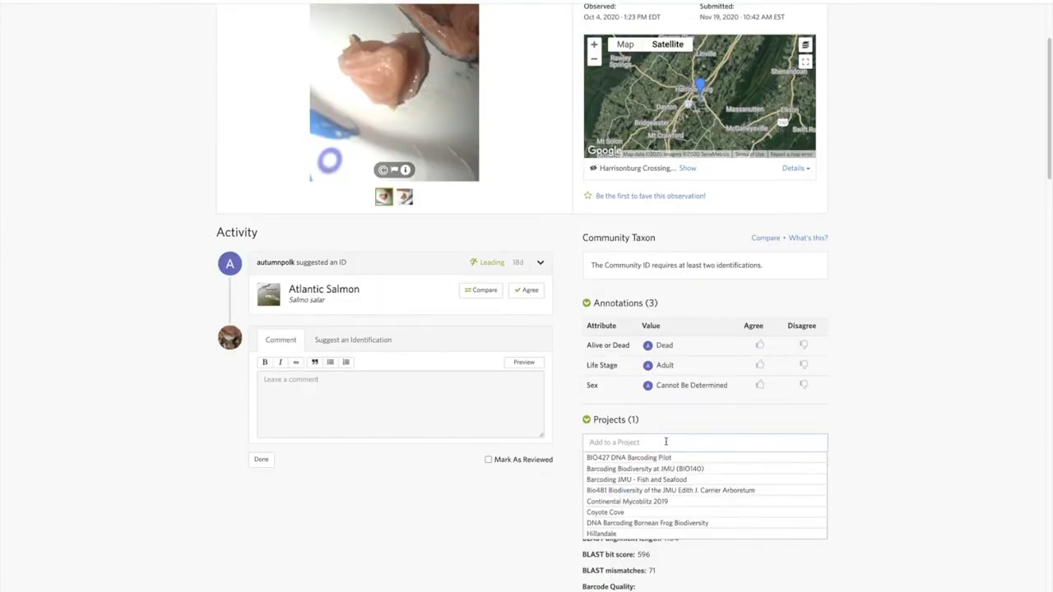
pyautogui.write('sea')
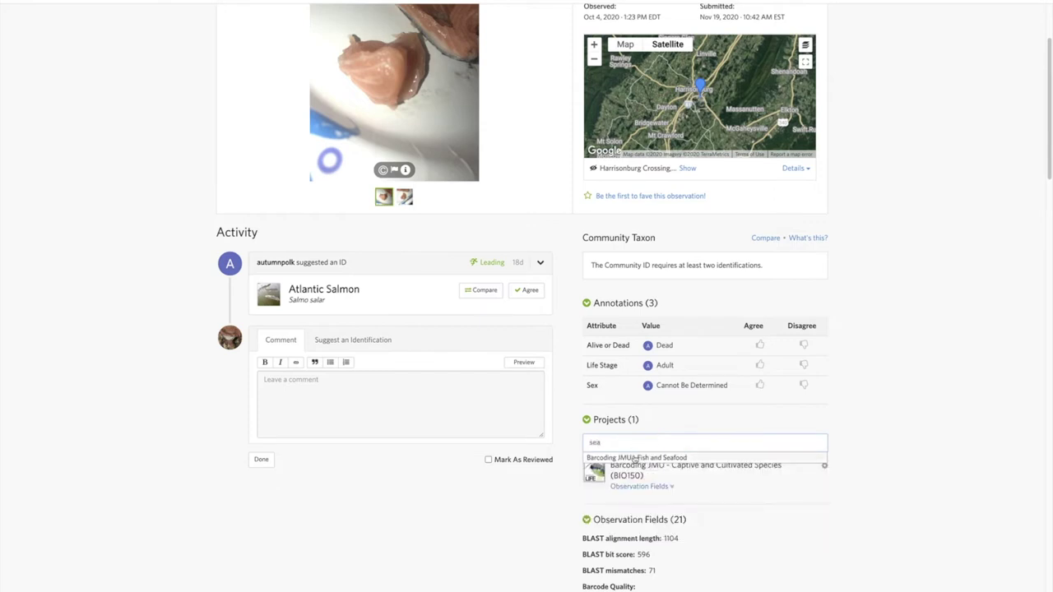
pyautogui.click(641, 459)
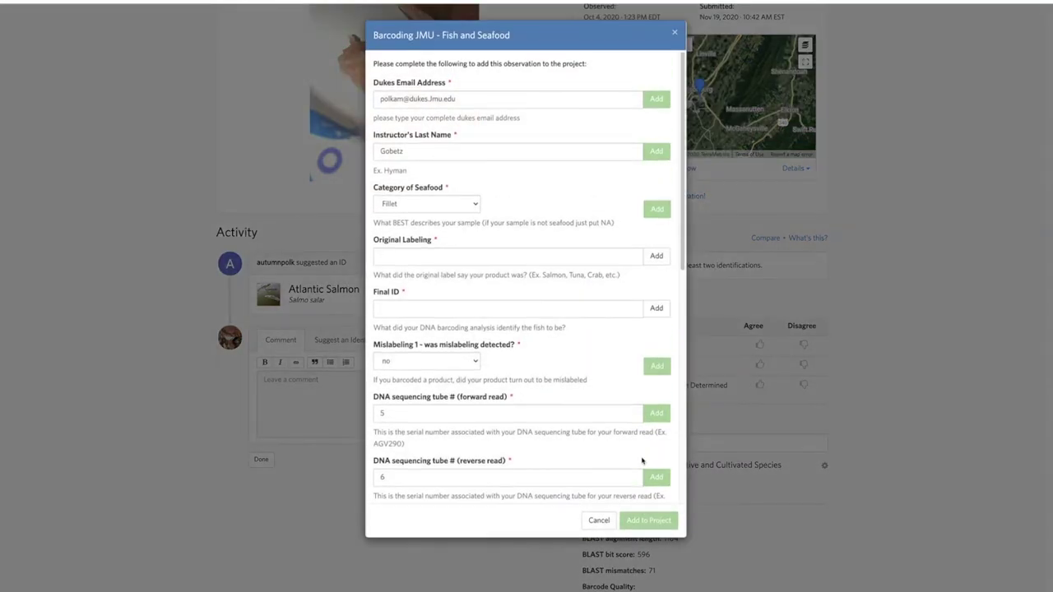
# Begin entering Atlantic Salmon in the Original Labeling and Final ID fields
pyautogui.click(555, 260)
pyautogui.click(568, 212)
pyautogui.scroll(-3, 573, 231)
pyautogui.scroll(-3, 573, 231)
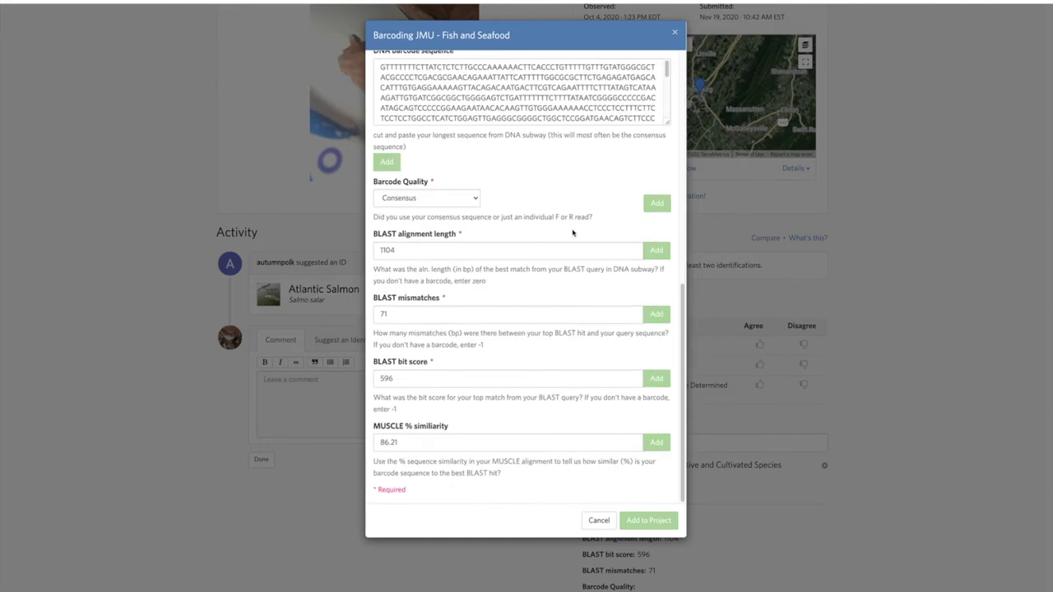
pyautogui.scroll(6, 572, 233)
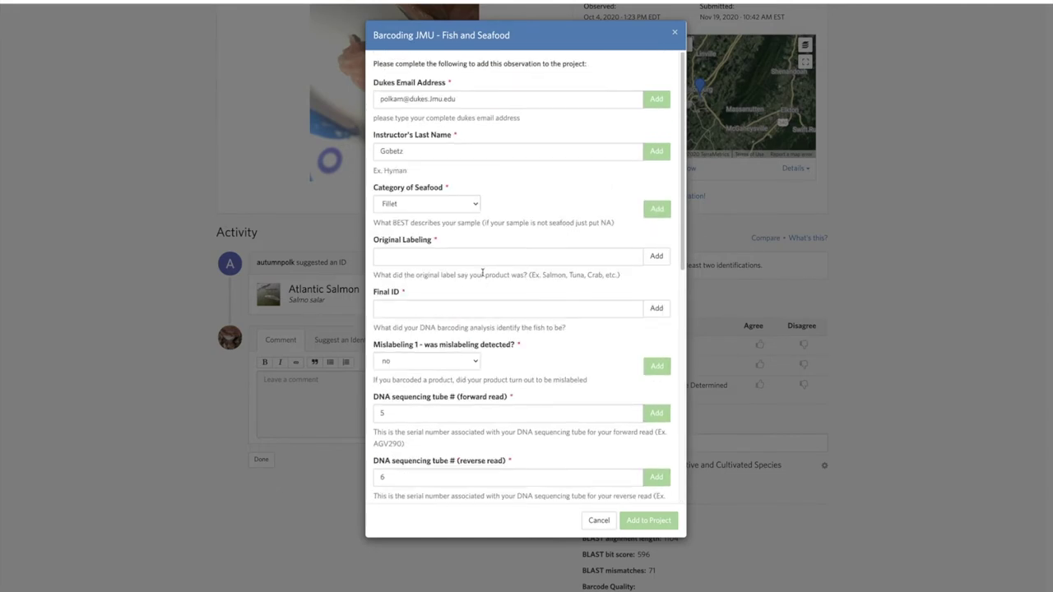
pyautogui.click(559, 259)
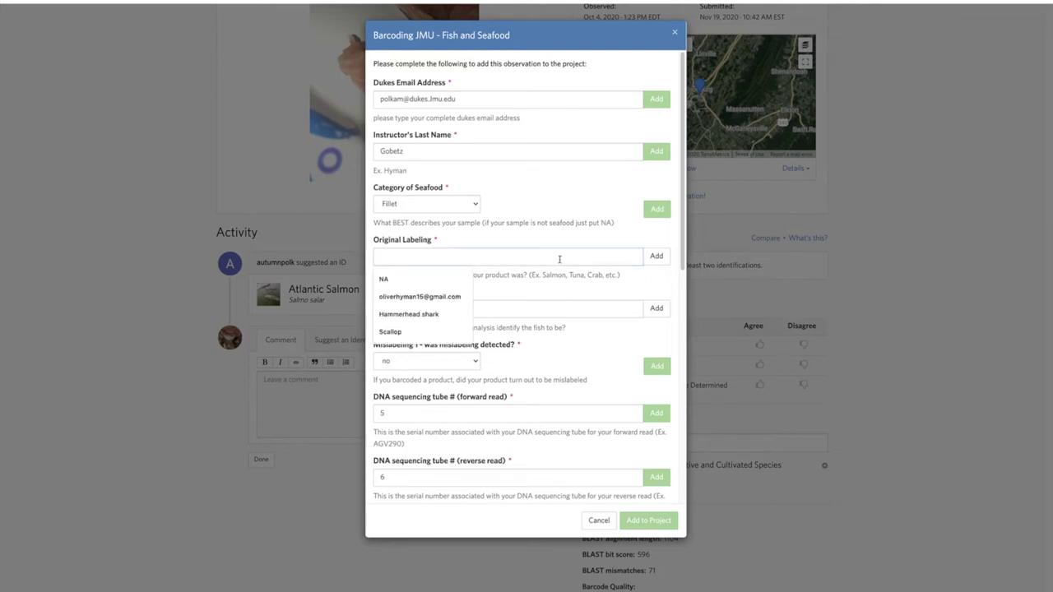
pyautogui.write('Atlantic Salmon')
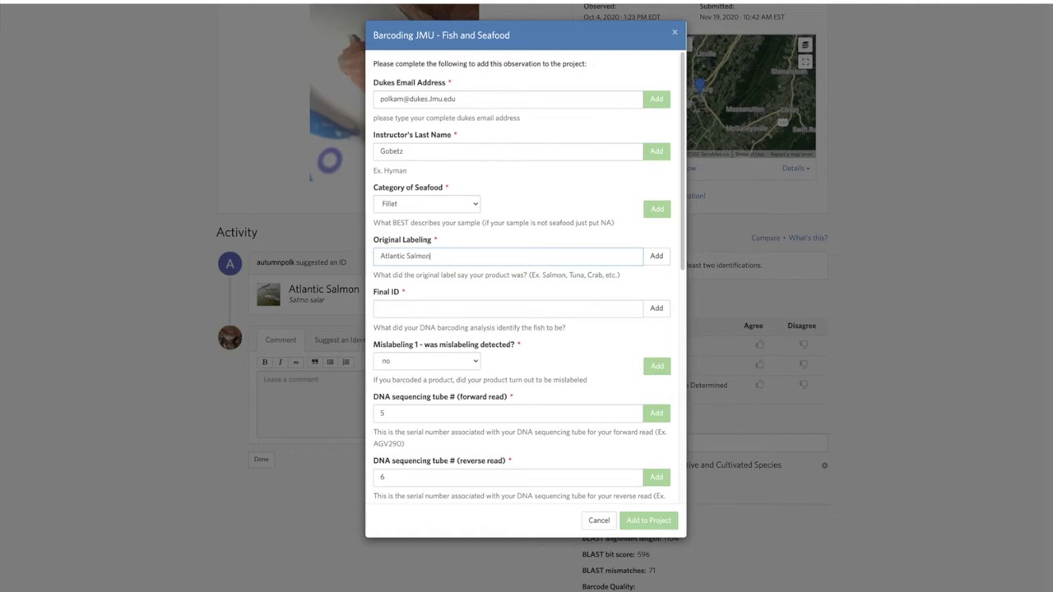
pyautogui.click(491, 310)
pyautogui.write('Atla')
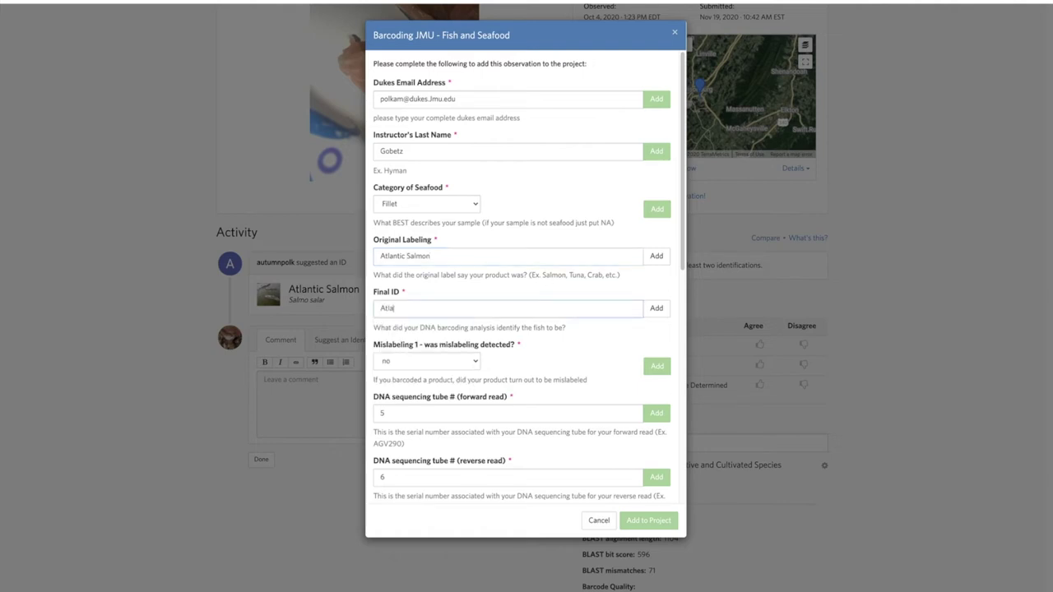
pyautogui.write('ntic Slam')
pyautogui.write('n')
pyautogui.press('BackSpace')
pyautogui.press('BackSpace')
pyautogui.press('BackSpace')
# Complete both fields as Atlantic Salmon (Salmo salar), save them, and submit to the project
pyautogui.click(466, 257)
pyautogui.write('(sa')
pyautogui.press('Left')
pyautogui.press('Left')
pyautogui.press('Left')
pyautogui.press('BackSpace')
pyautogui.write('S')
pyautogui.press('End')
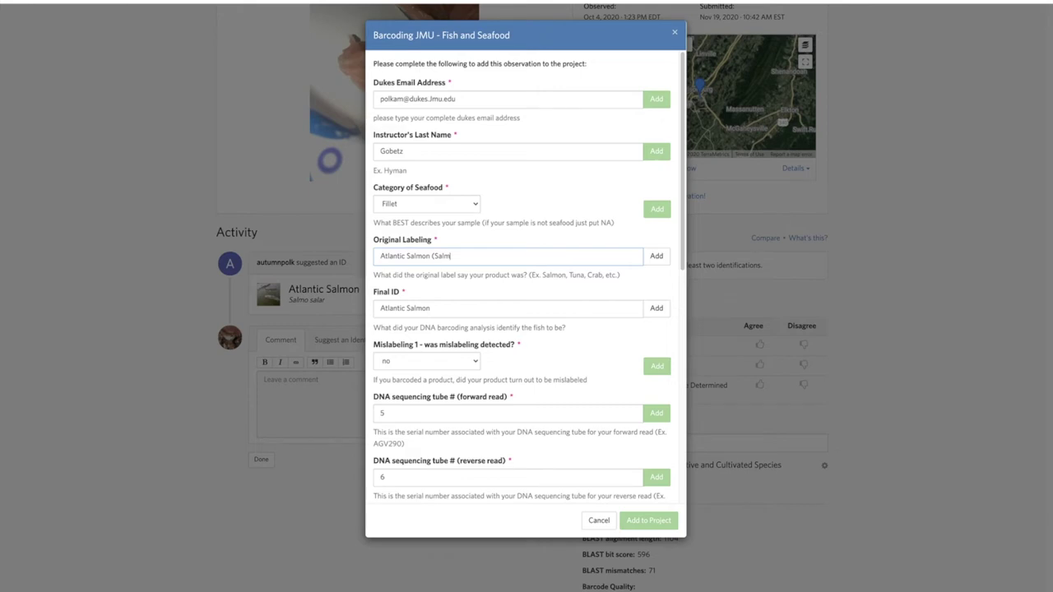
pyautogui.write('o sla')
pyautogui.write('ar)')
pyautogui.click(477, 308)
pyautogui.write('(Sal')
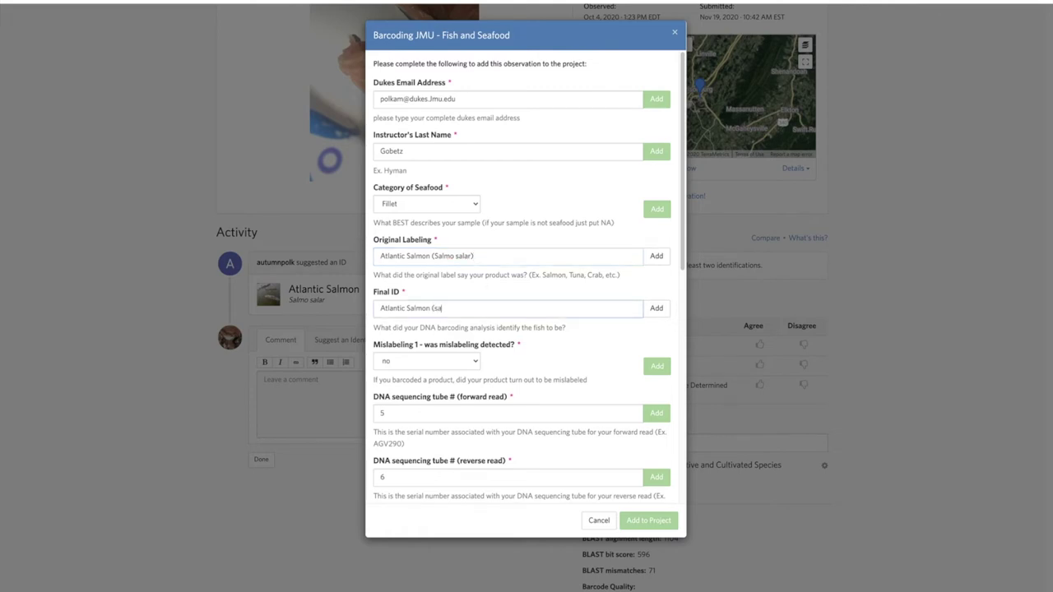
pyautogui.write('mo salar)')
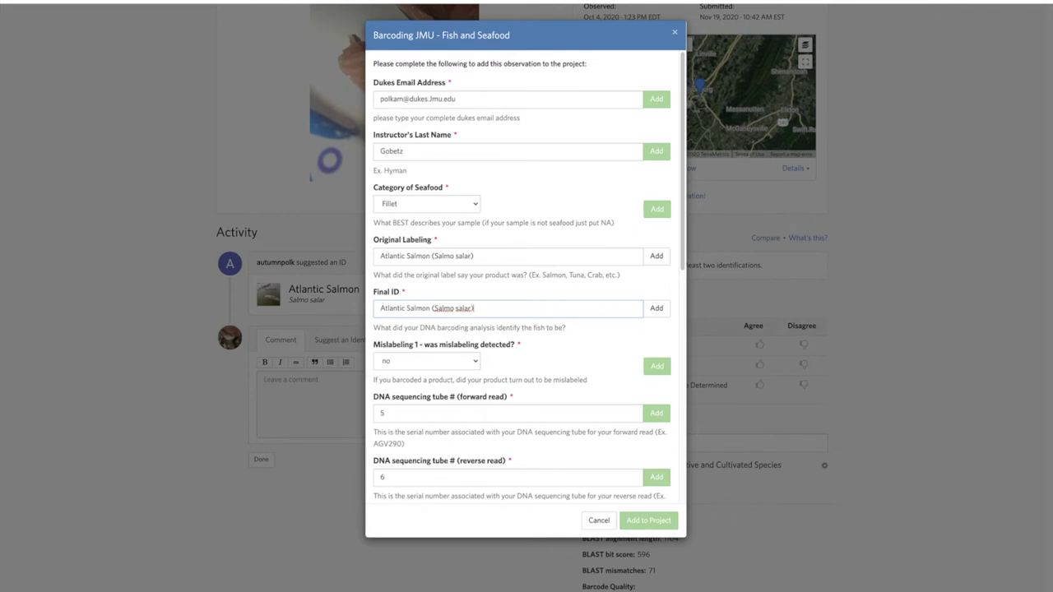
pyautogui.click(656, 255)
pyautogui.click(656, 307)
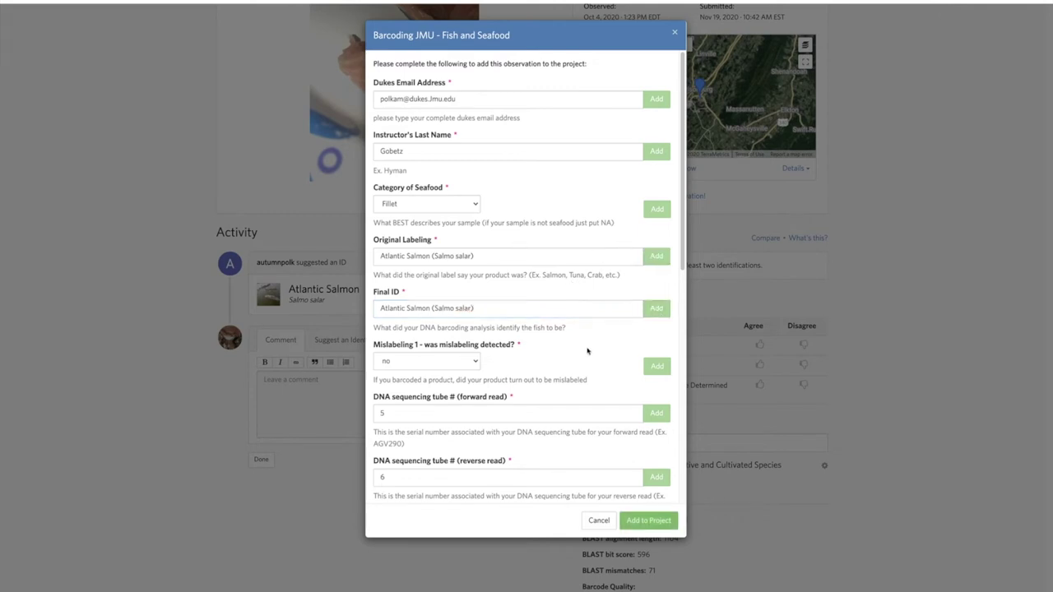
pyautogui.scroll(-6, 589, 347)
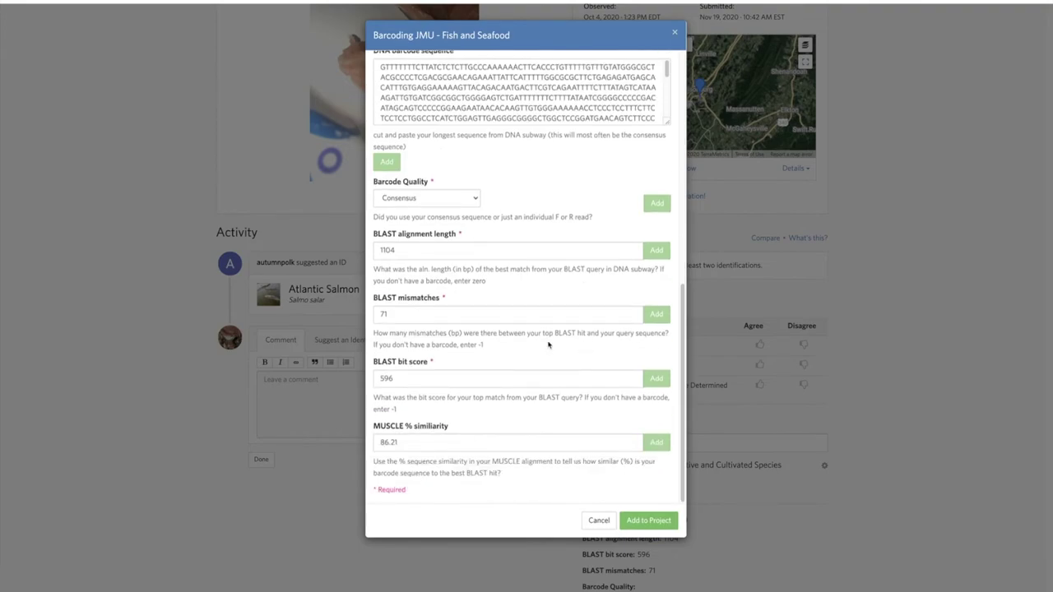
pyautogui.click(647, 520)
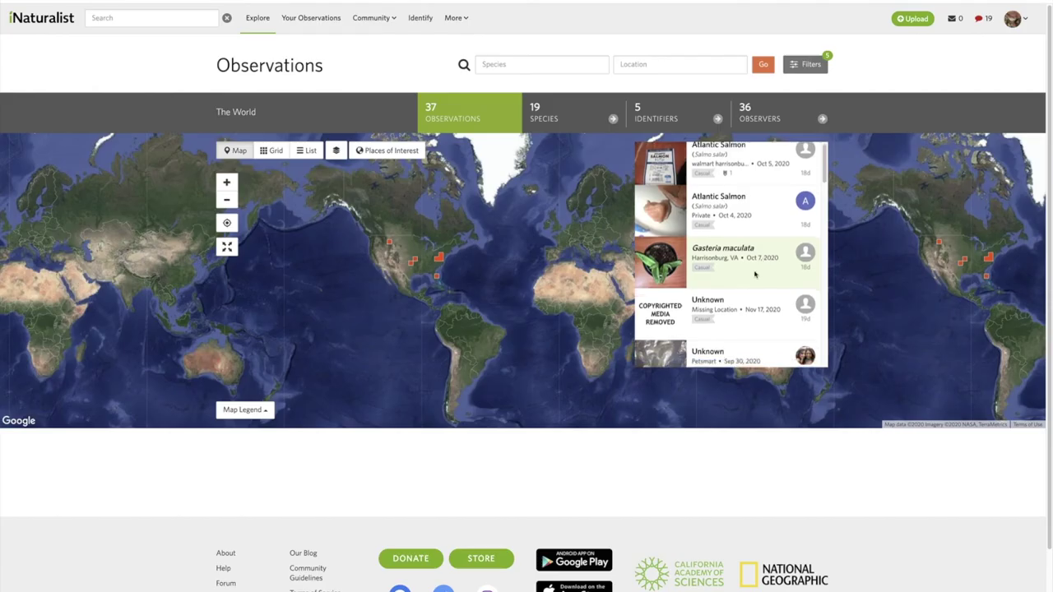
pyautogui.scroll(-1, 696, 217)
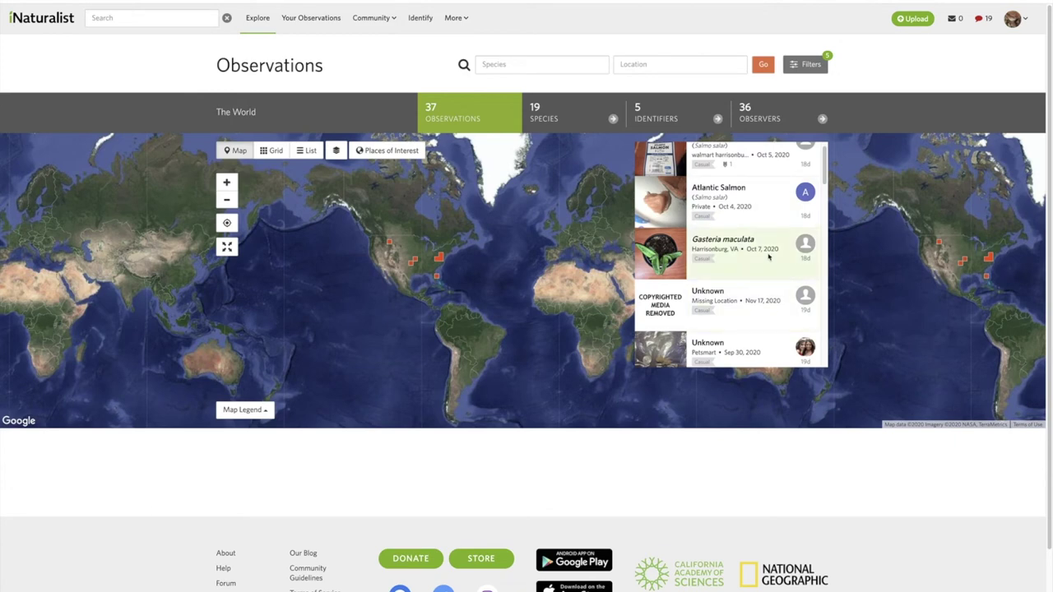
# Open the Unknown 'delete me' observation and remove it from the BIO150 project
pyautogui.click(661, 306)
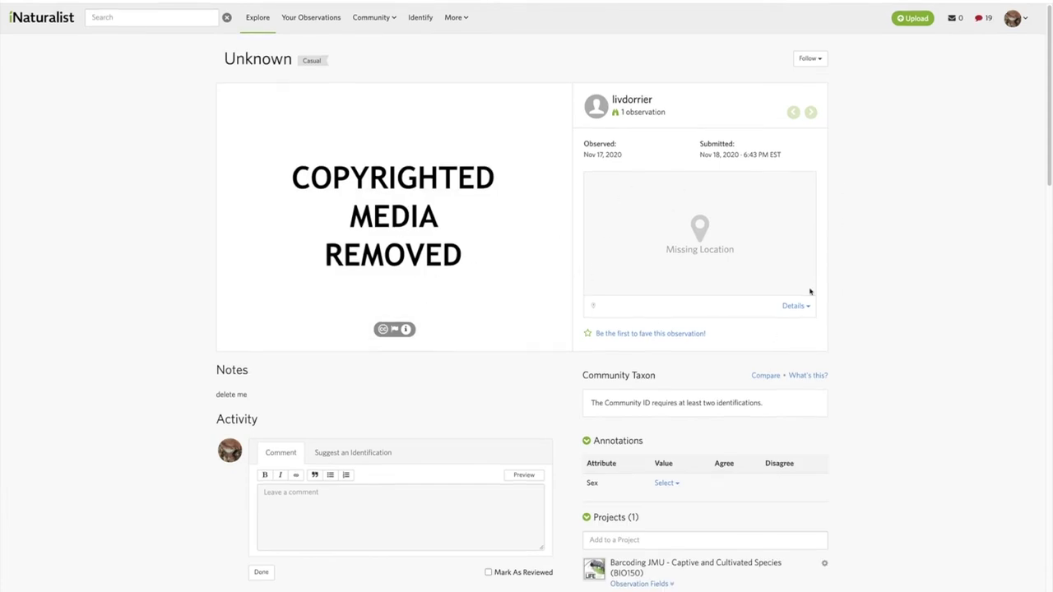
pyautogui.scroll(-1, 805, 290)
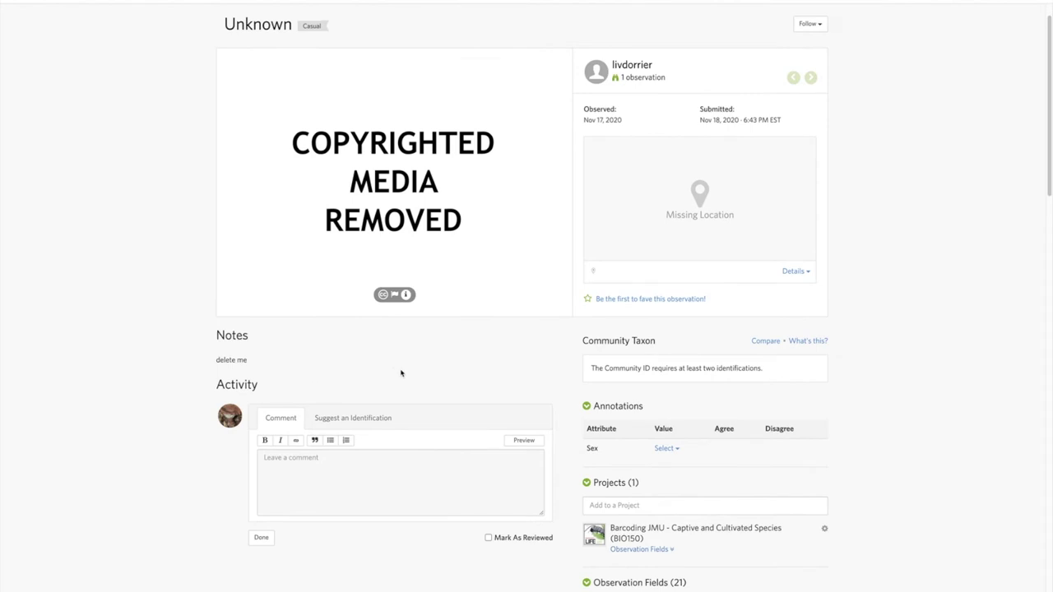
pyautogui.scroll(-3, 843, 329)
pyautogui.scroll(-8, 854, 325)
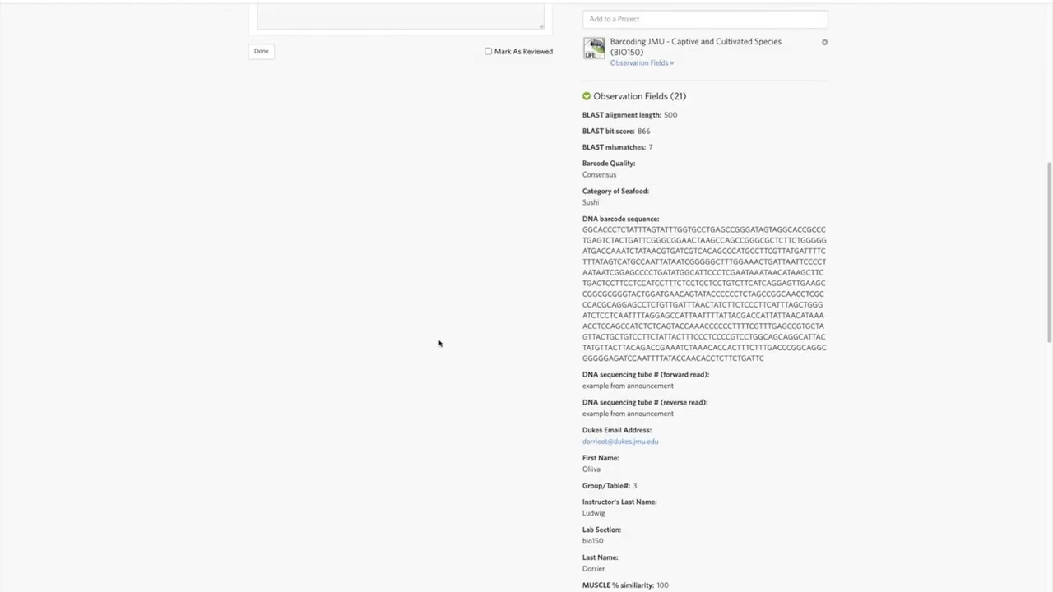
pyautogui.scroll(-3, 439, 345)
pyautogui.scroll(-10, 439, 343)
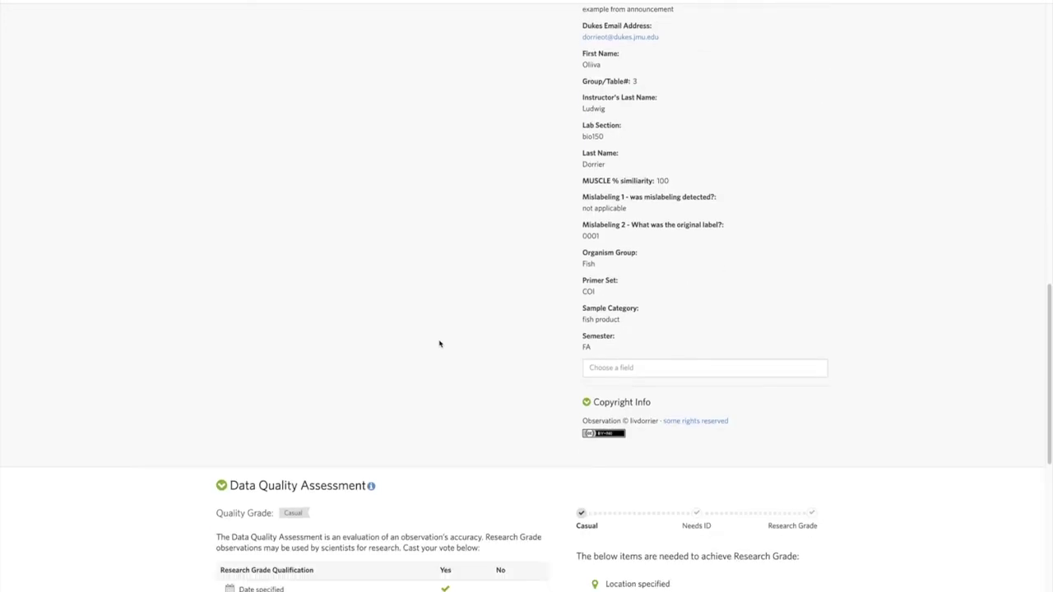
pyautogui.scroll(14, 439, 344)
pyautogui.scroll(10, 439, 343)
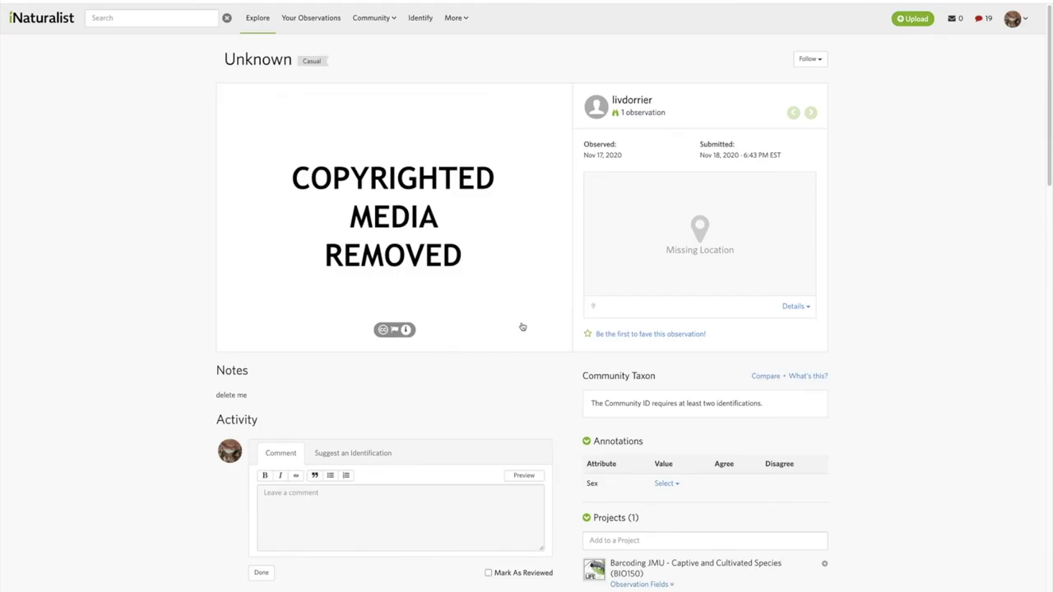
pyautogui.scroll(-3, 521, 329)
pyautogui.click(824, 428)
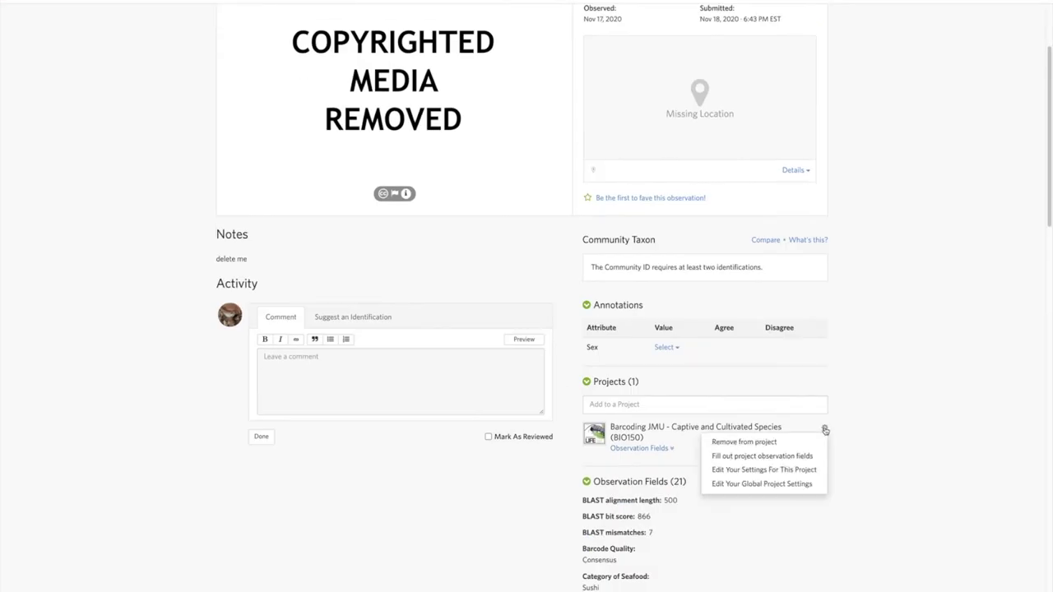
pyautogui.click(786, 441)
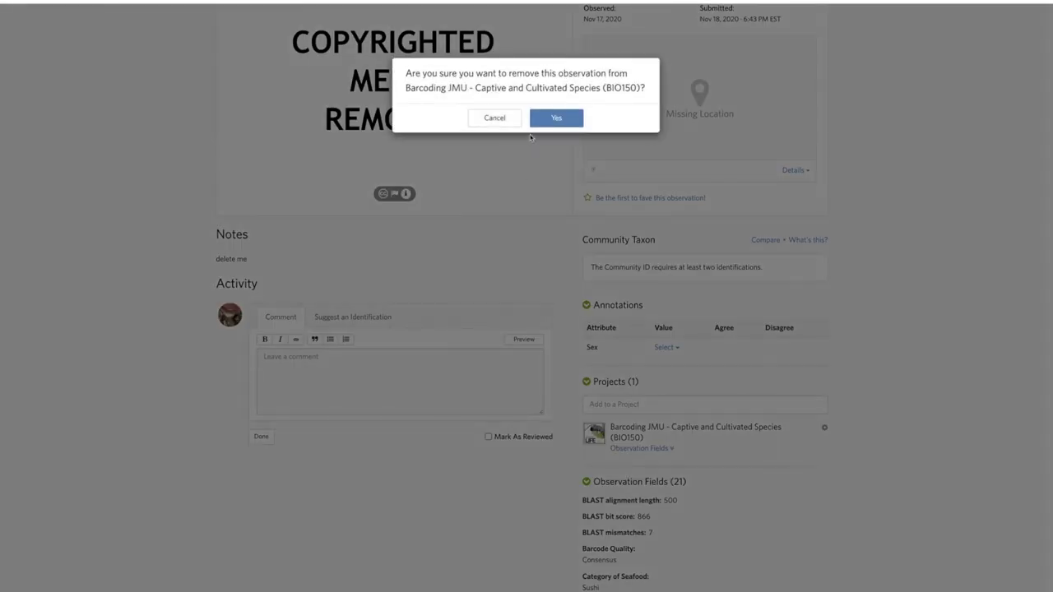
pyautogui.click(552, 119)
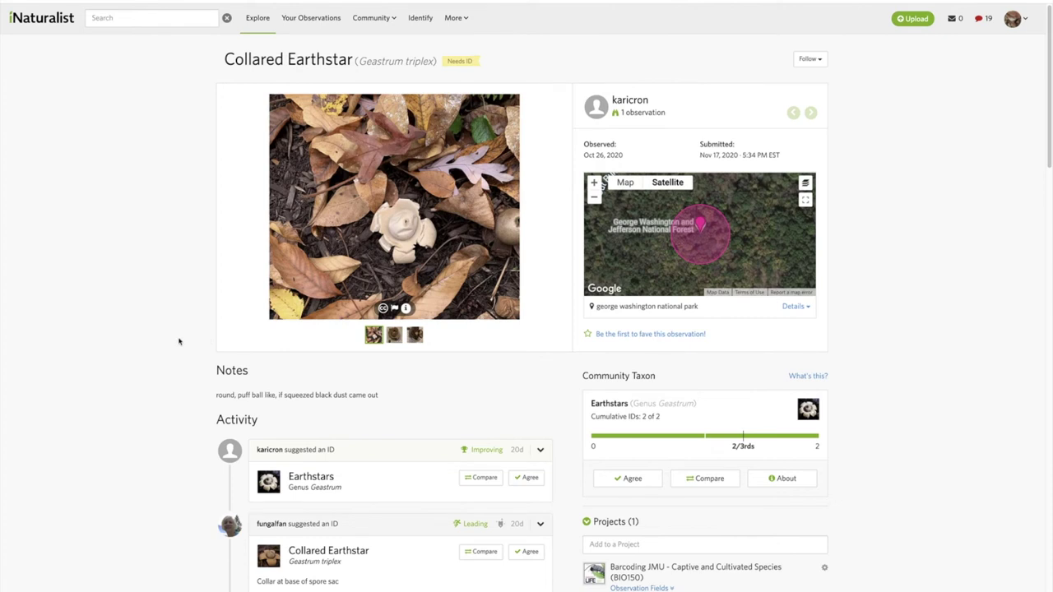
# Review the Collared Earthstar observation page and open its Add to a Project dropdown
pyautogui.scroll(-2, 179, 341)
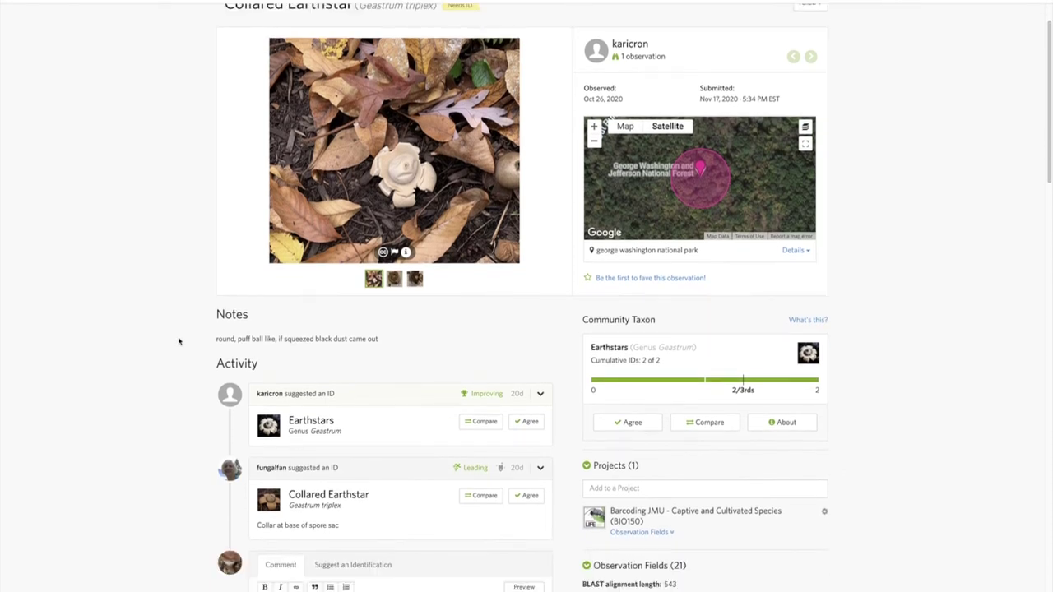
pyautogui.scroll(2, 179, 341)
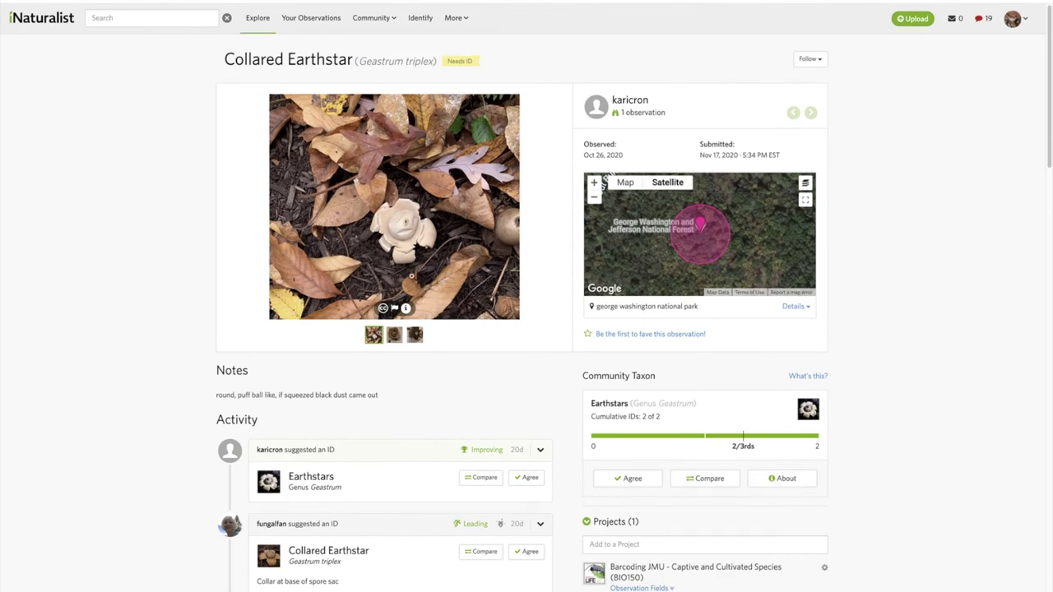
pyautogui.scroll(-5, 699, 298)
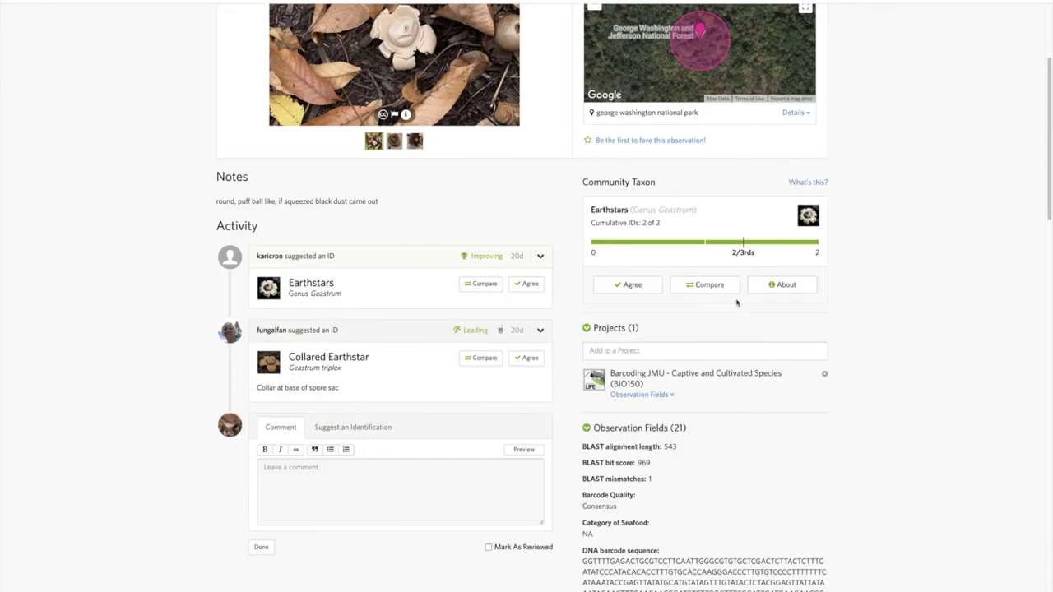
pyautogui.scroll(-5, 736, 303)
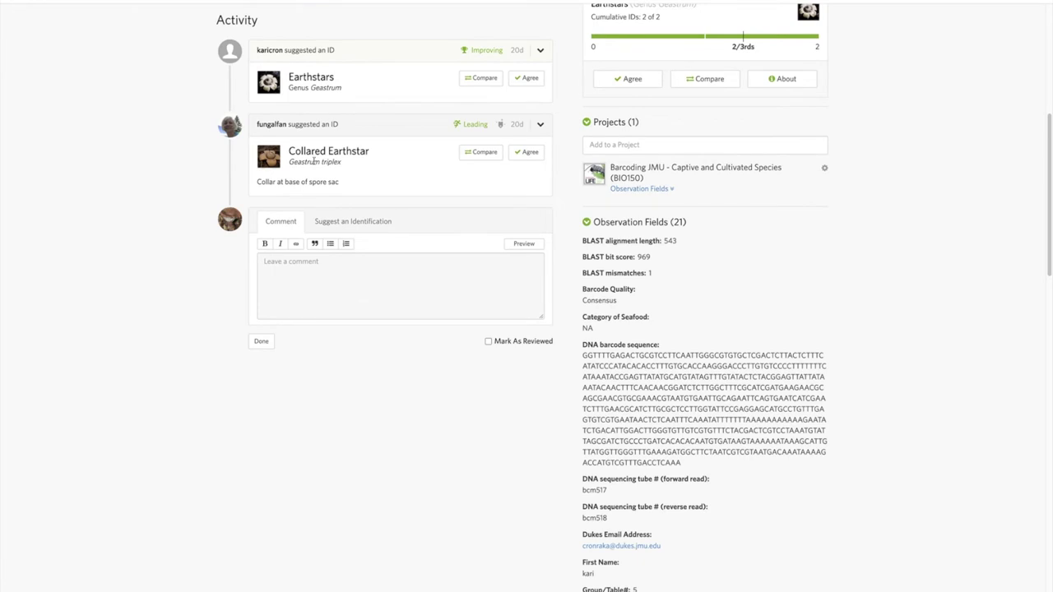
pyautogui.scroll(-4, 185, 282)
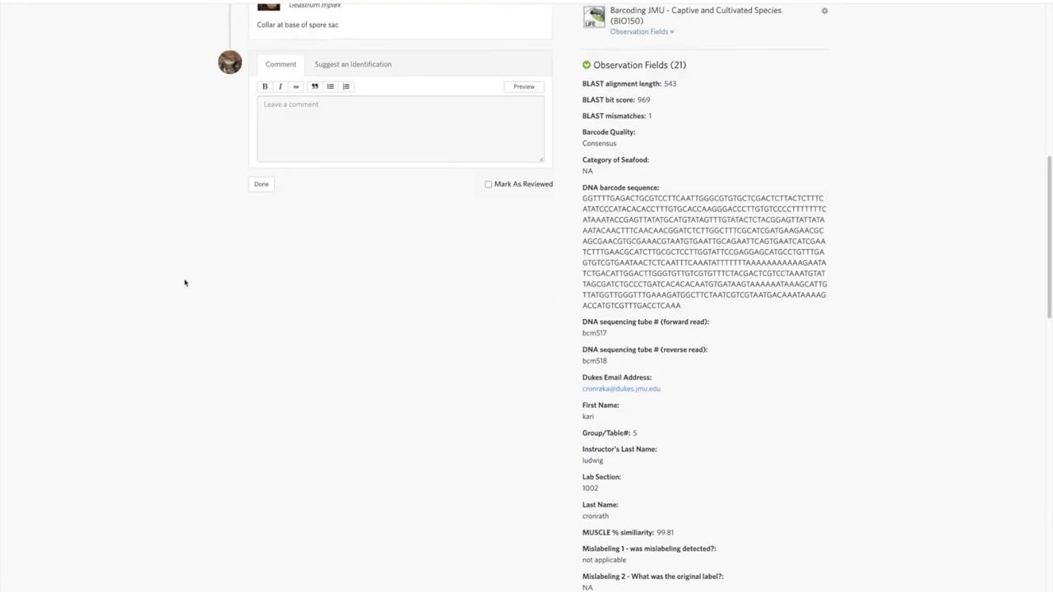
pyautogui.scroll(-20, 185, 282)
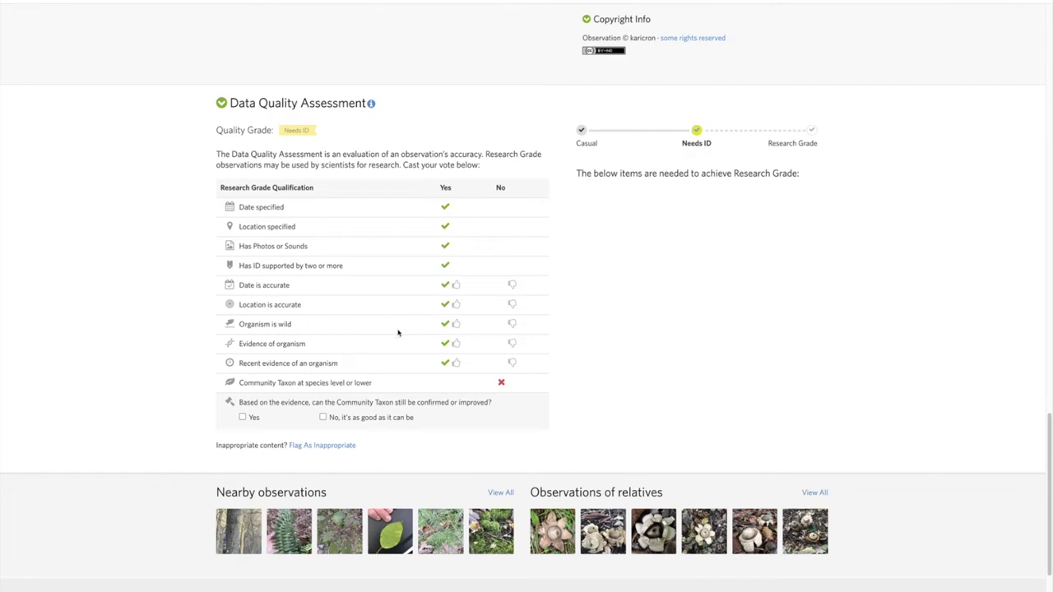
pyautogui.scroll(15, 145, 357)
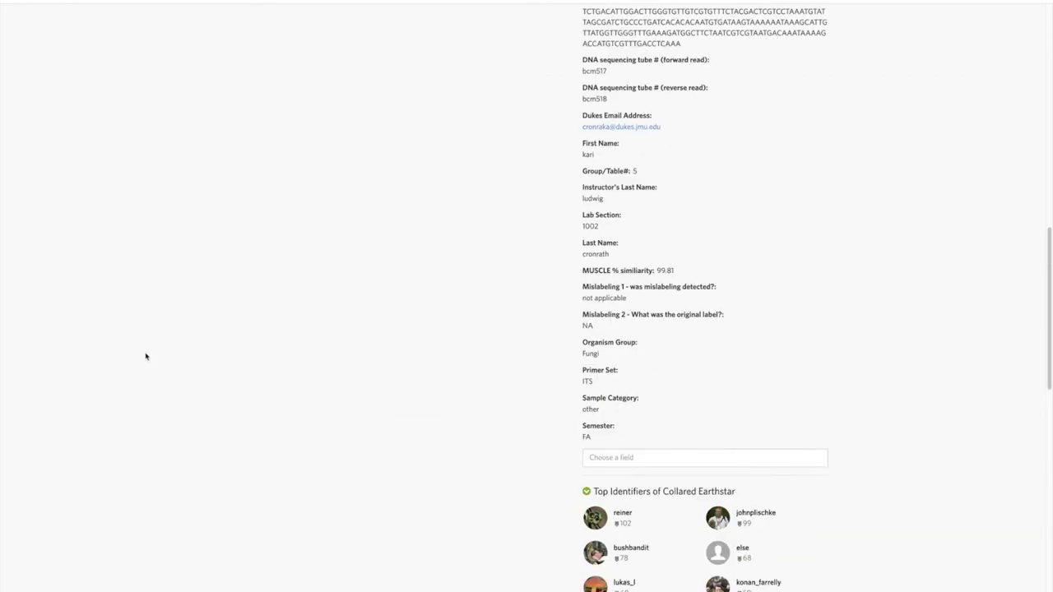
pyautogui.scroll(9, 146, 357)
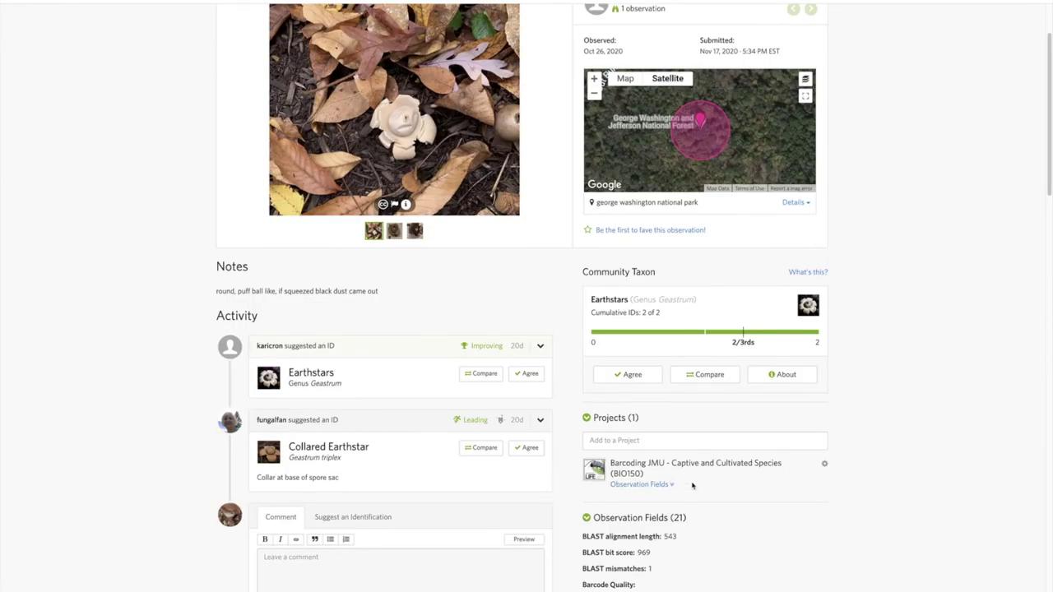
pyautogui.click(708, 442)
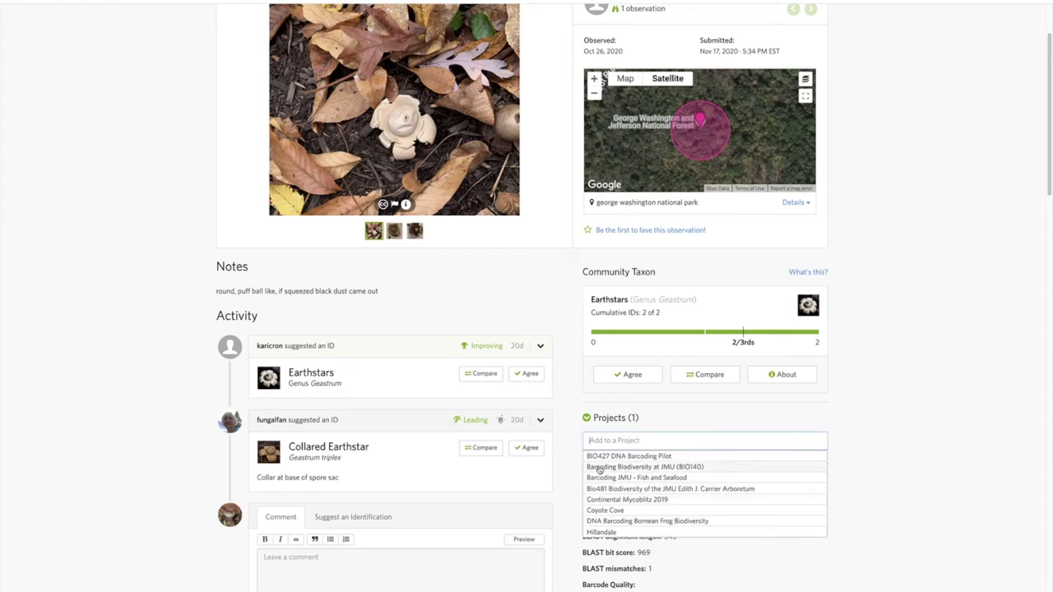
# Add the observation to BIO140 with Sample Collection Site set to Other
pyautogui.click(679, 467)
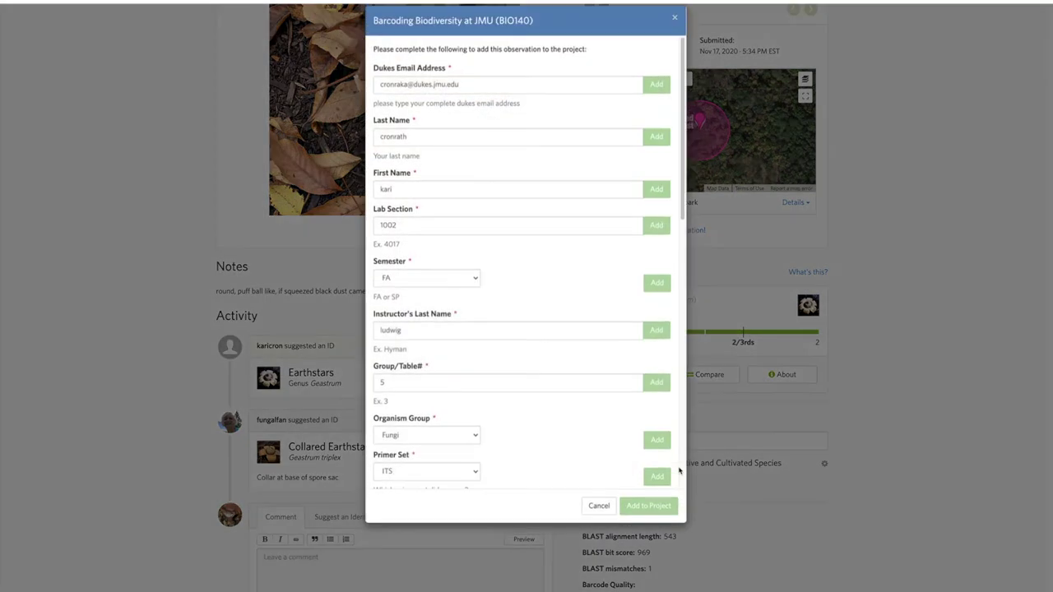
pyautogui.scroll(-5, 546, 189)
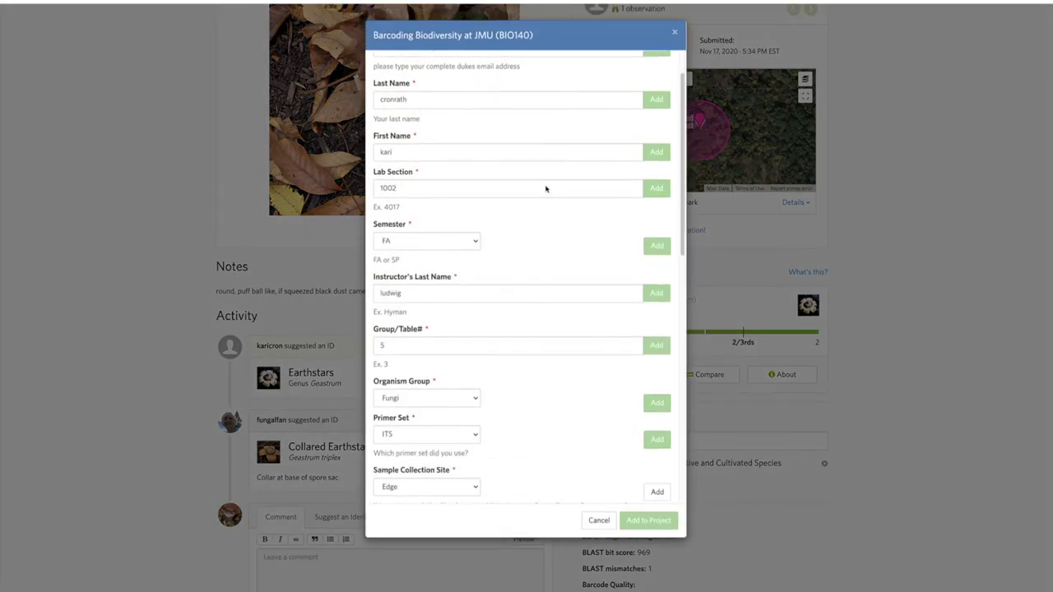
pyautogui.scroll(-1, 545, 188)
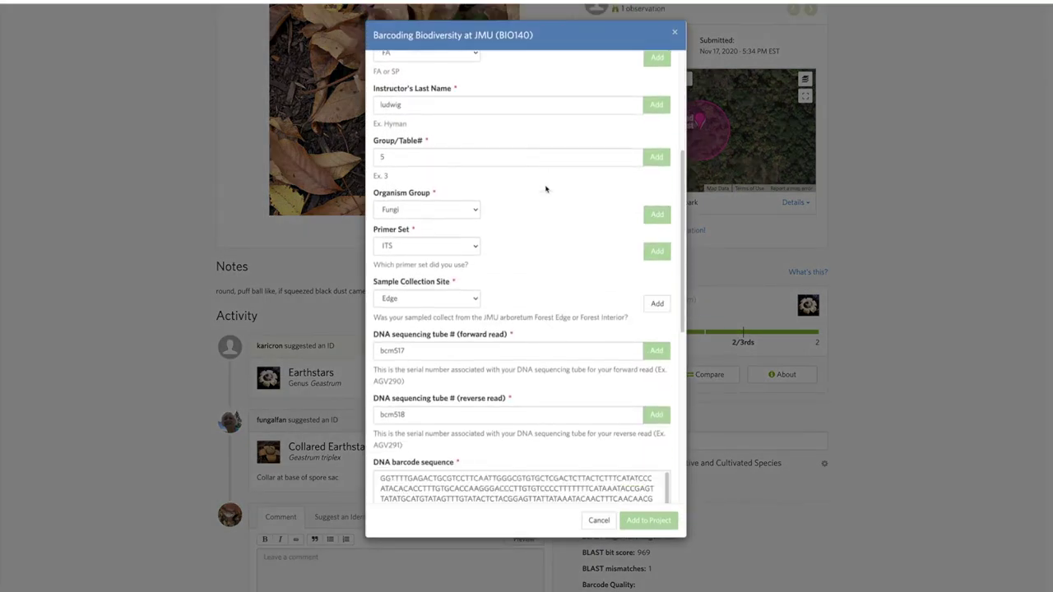
pyautogui.click(469, 303)
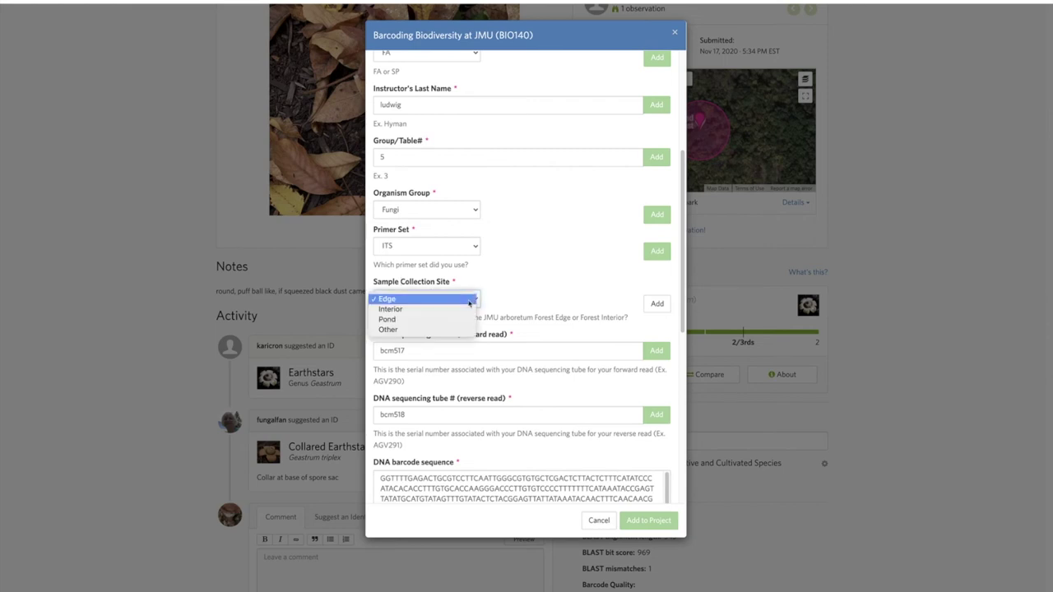
pyautogui.click(457, 330)
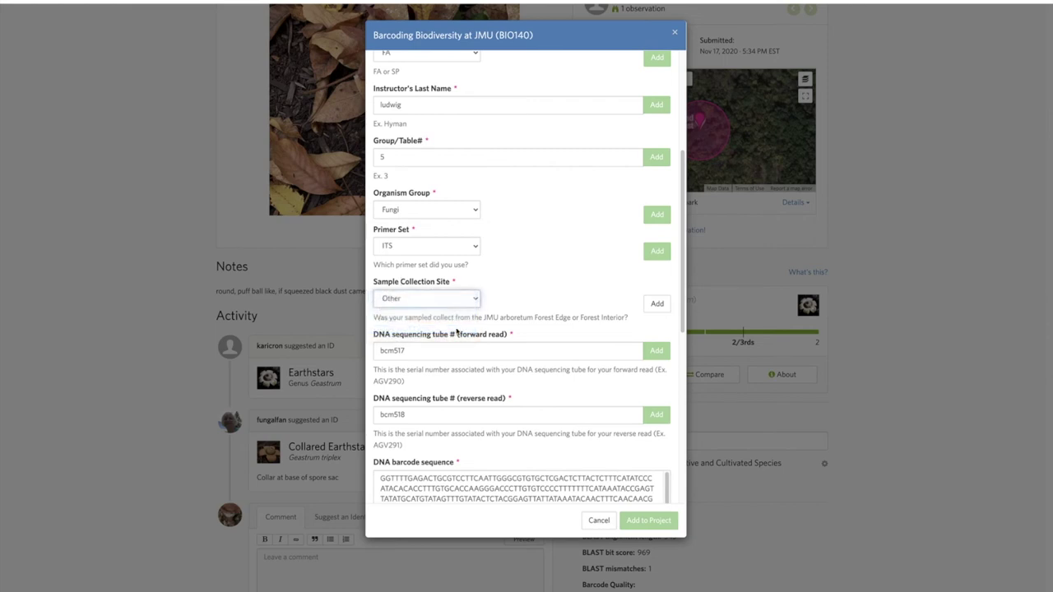
pyautogui.click(655, 304)
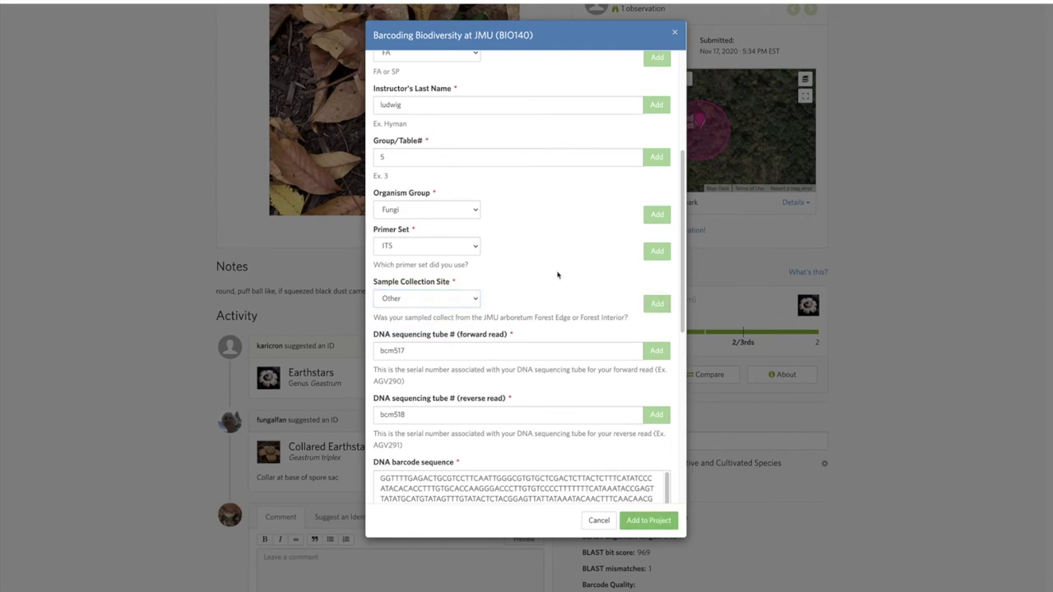
pyautogui.scroll(-2, 557, 276)
pyautogui.scroll(-5, 557, 276)
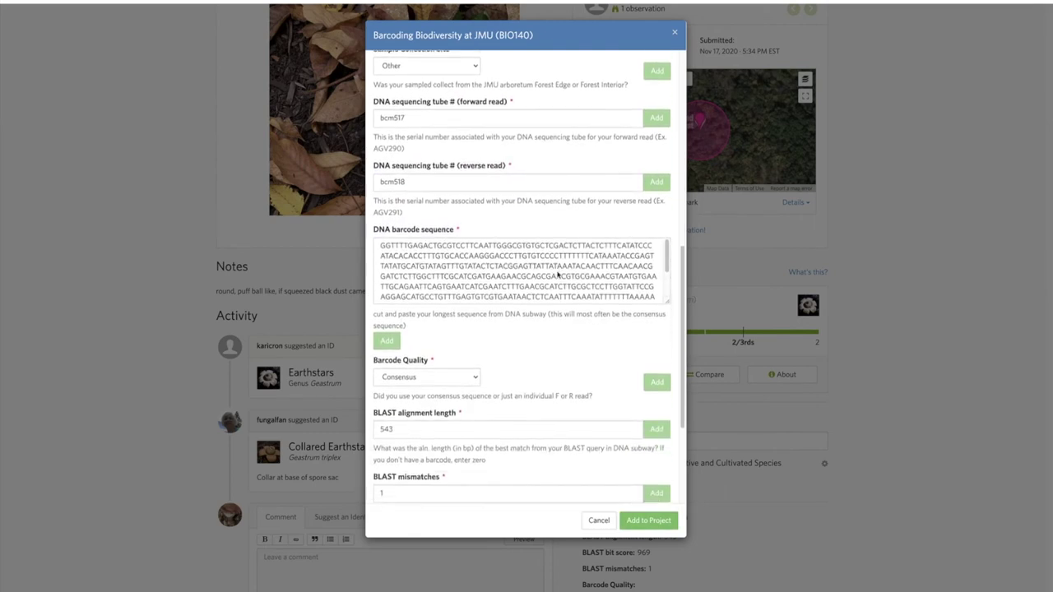
pyautogui.scroll(-3, 556, 275)
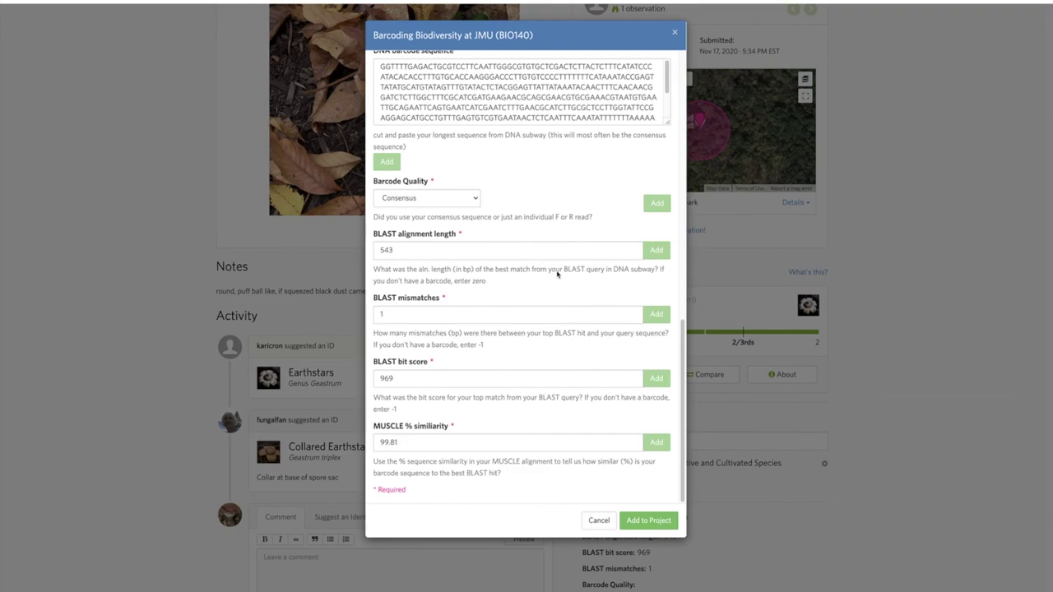
pyautogui.click(639, 521)
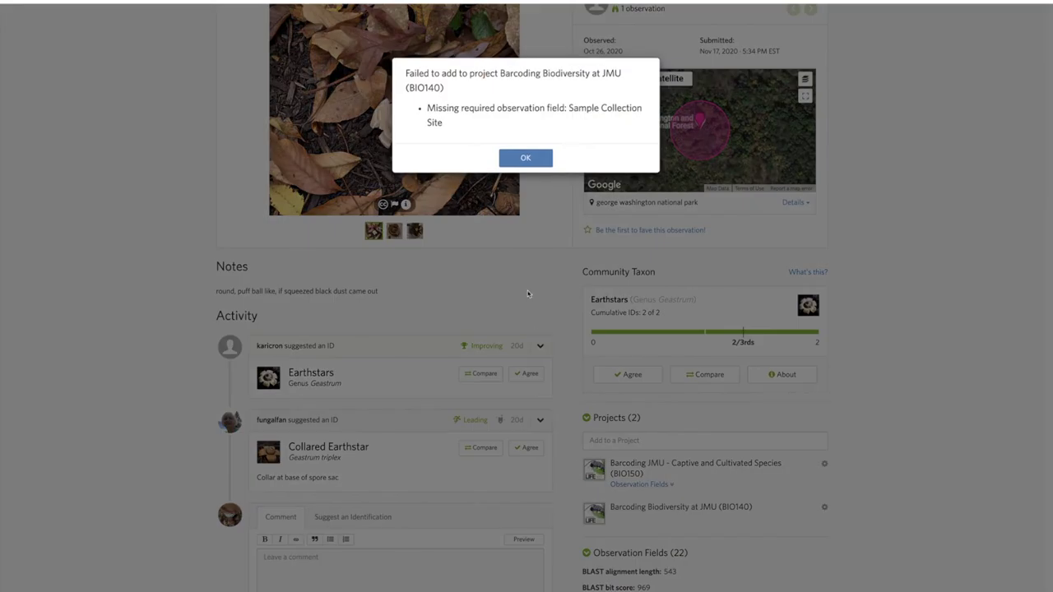
pyautogui.click(516, 167)
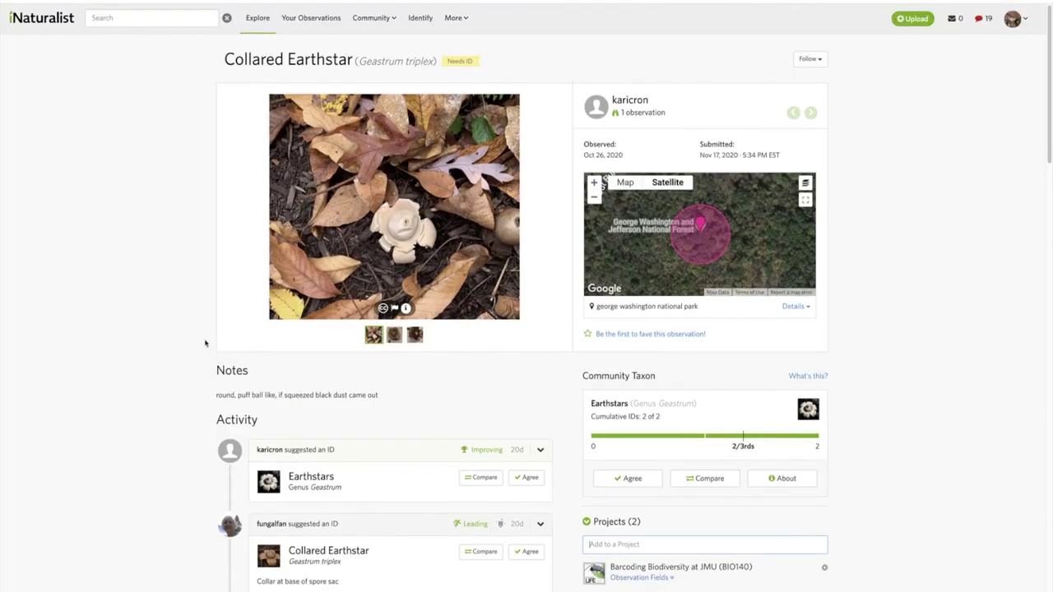
# Select and copy the observation's DNA barcode sequence
pyautogui.scroll(-4, 179, 345)
pyautogui.scroll(-1, 180, 345)
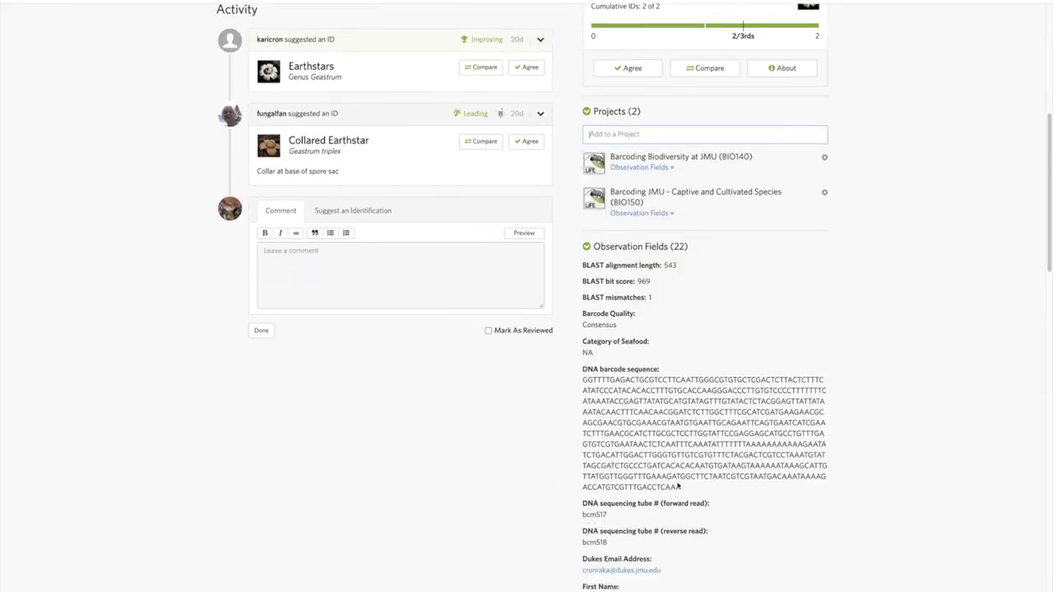
pyautogui.moveTo(681, 487); pyautogui.dragTo(580, 379)
pyautogui.rightClick(615, 404)
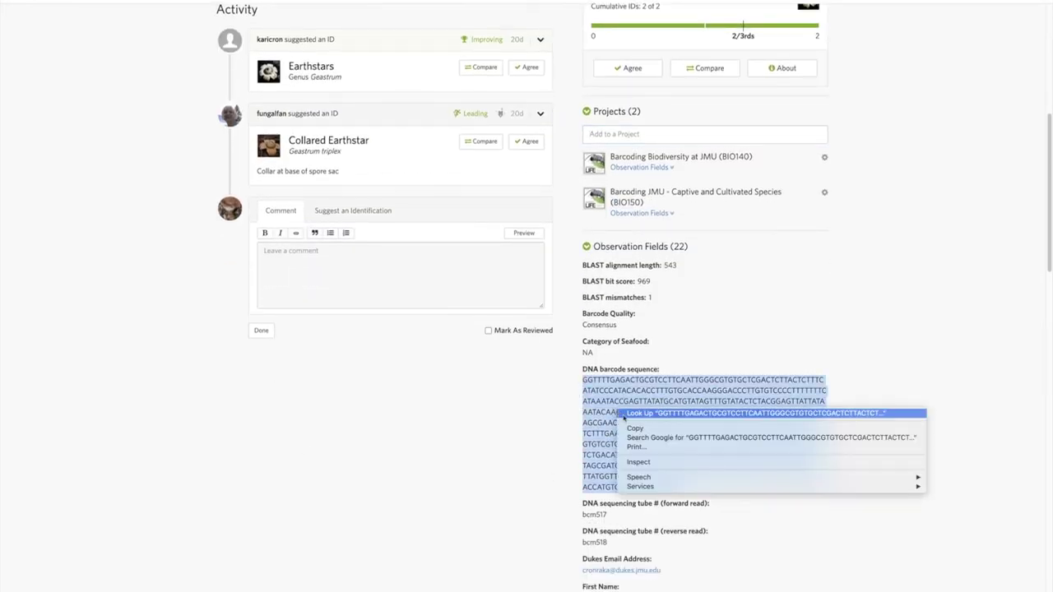
pyautogui.click(633, 428)
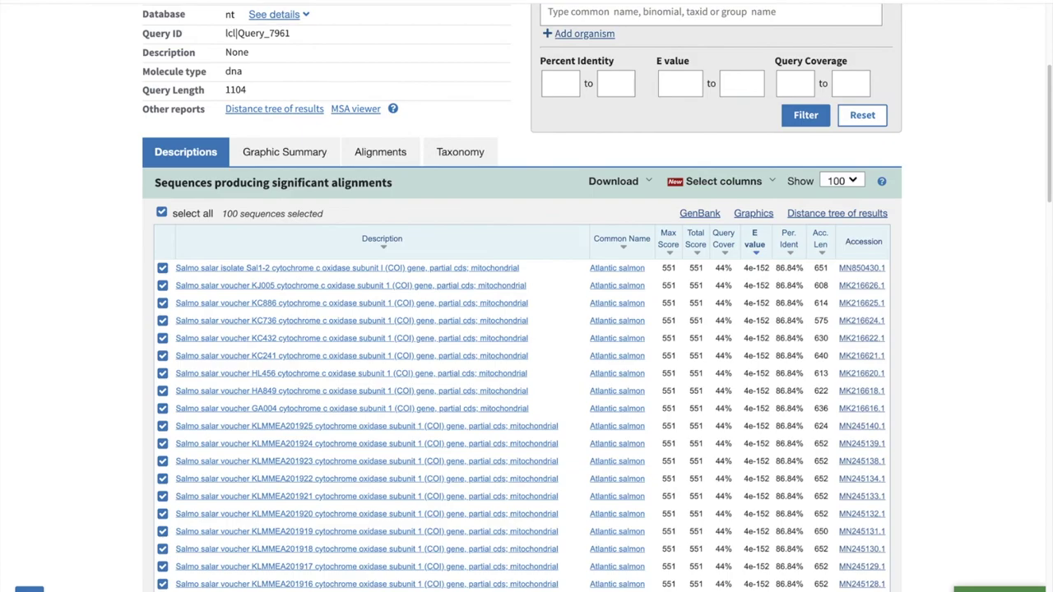
# Replace the old BLAST query with the pasted Earthstar DNA barcode sequence
pyautogui.scroll(3, 173, 191)
pyautogui.click(181, 186)
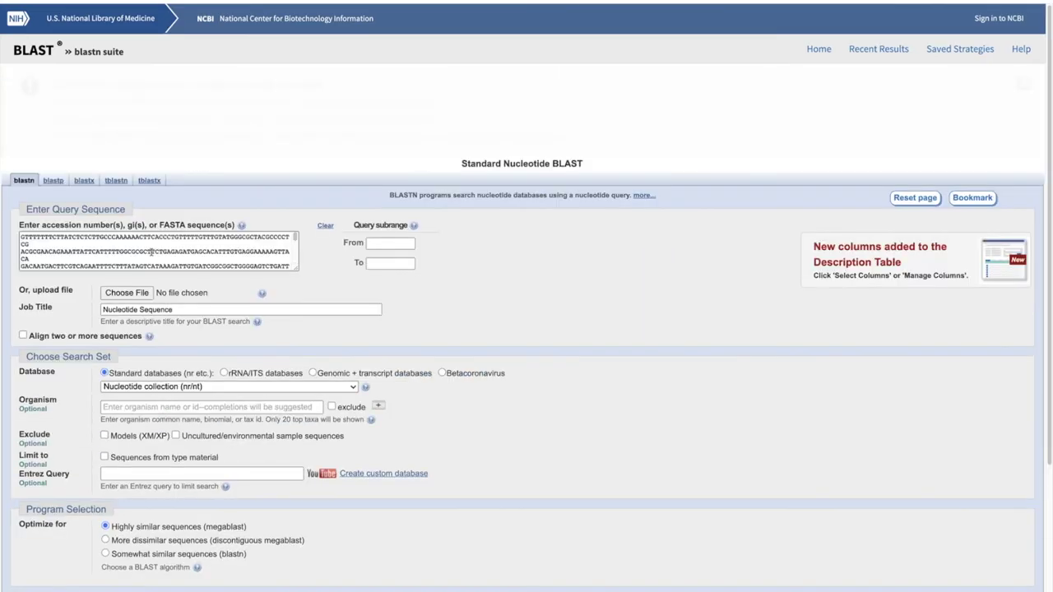
pyautogui.press('super+a')
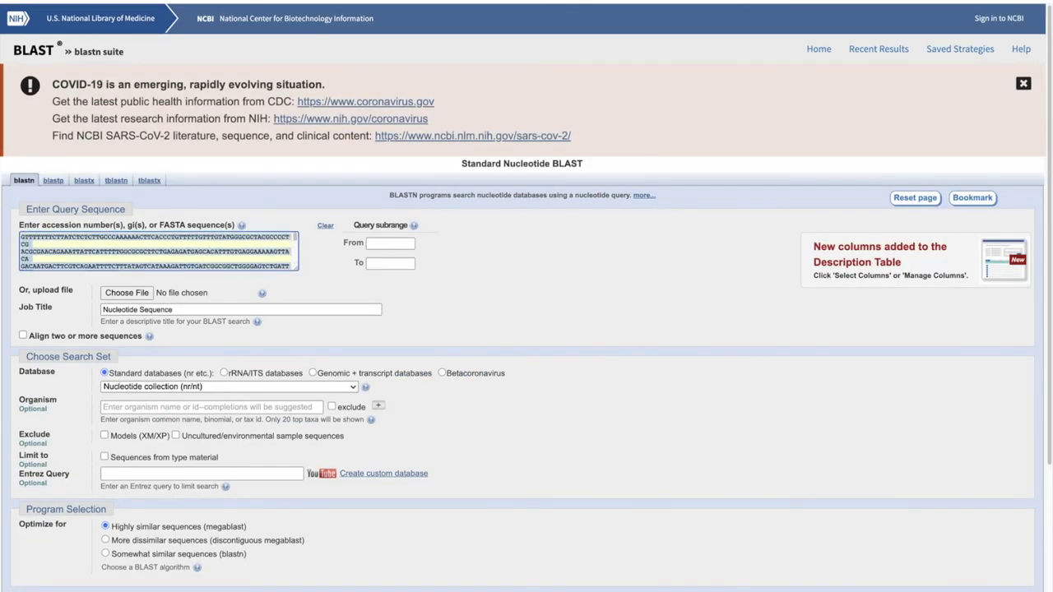
pyautogui.press('BackSpace')
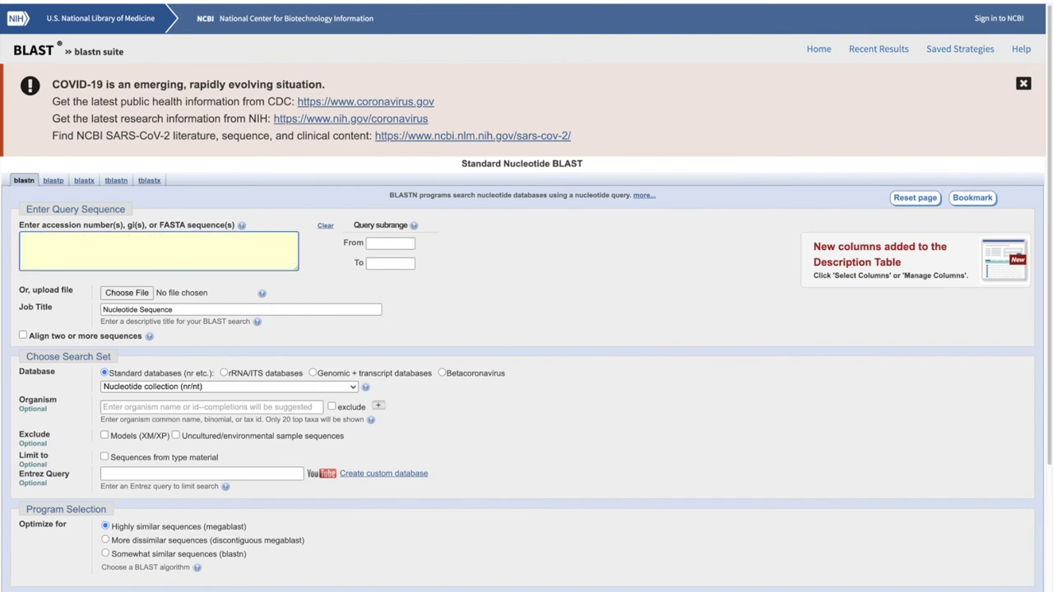
pyautogui.press('super+v')
pyautogui.scroll(-3, 156, 341)
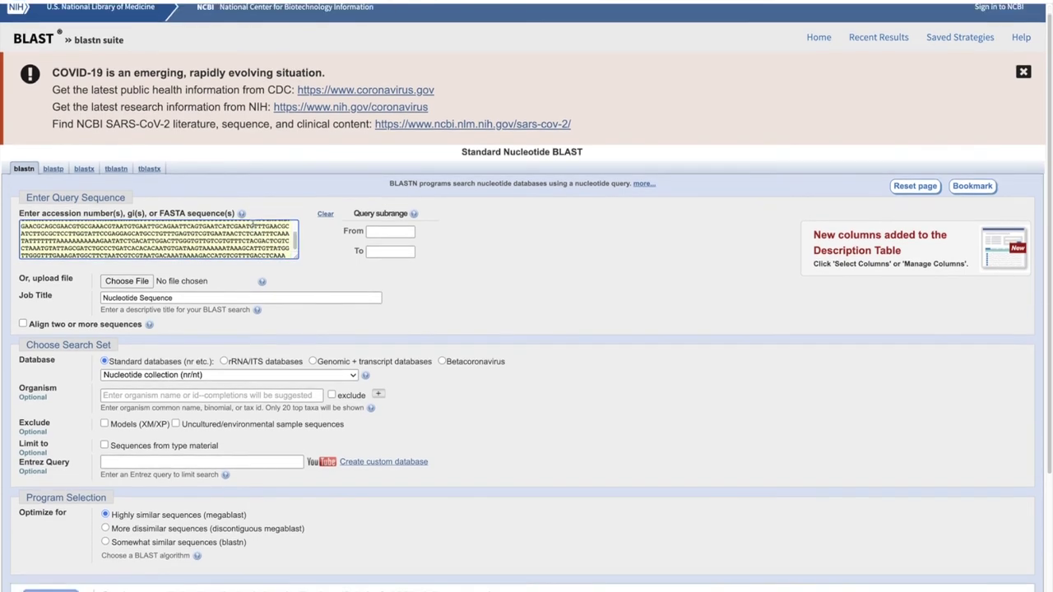